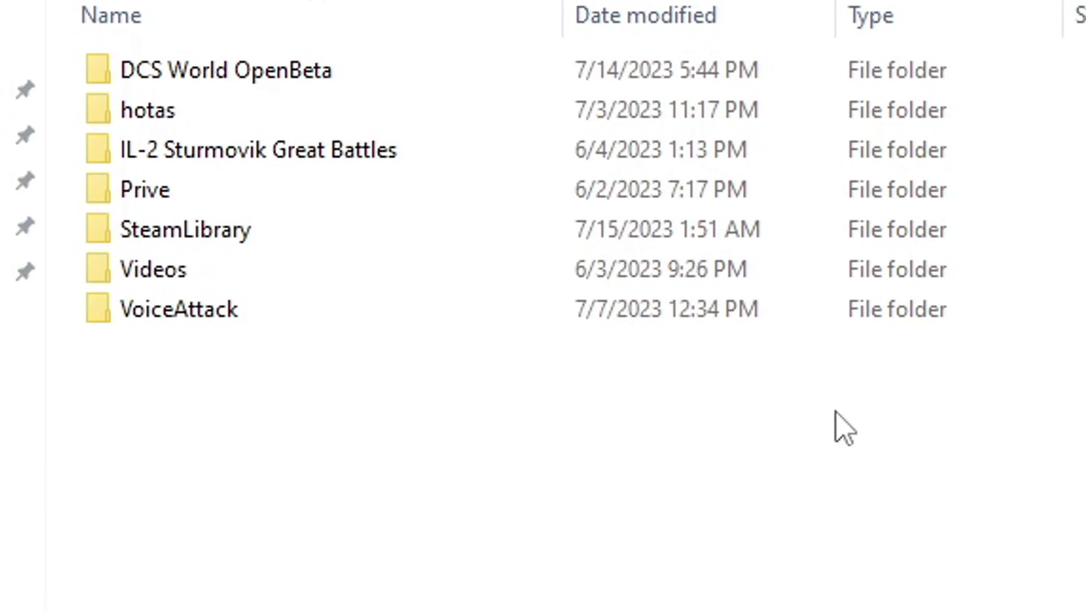
# - Open the bin-mt folder inside DCS World OpenBeta and select the DCS application file
pyautogui.doubleClick(231, 78)
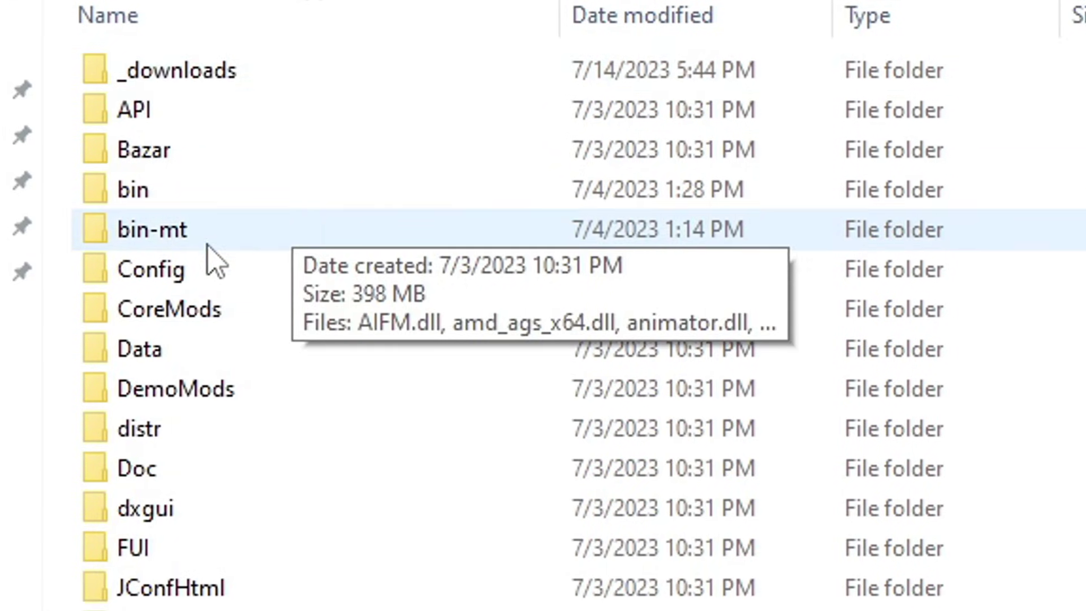
pyautogui.click(207, 246)
pyautogui.doubleClick(207, 245)
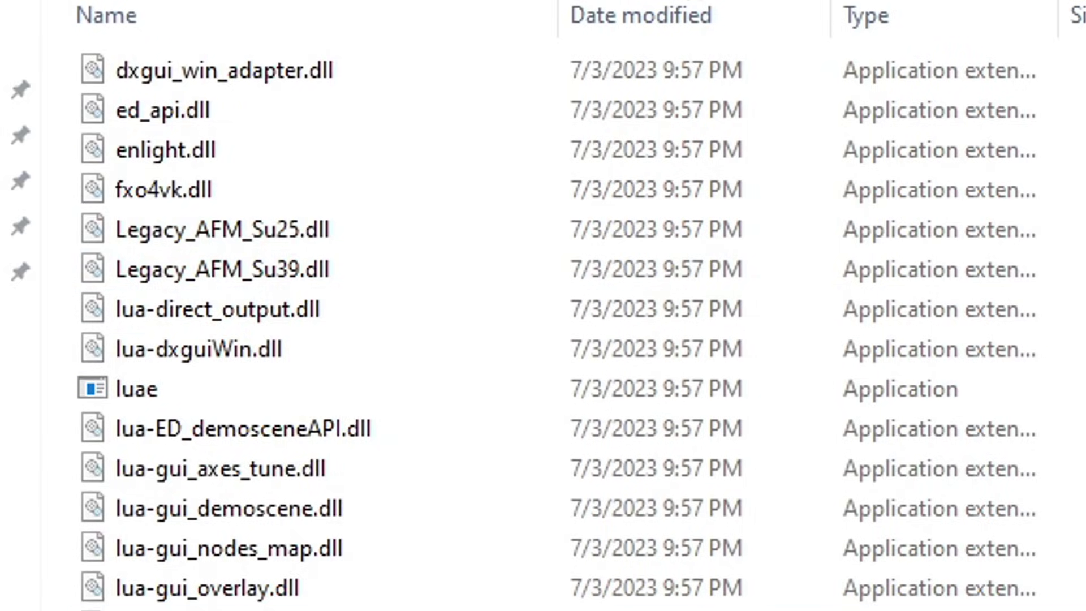
pyautogui.scroll(-15, 543, 306)
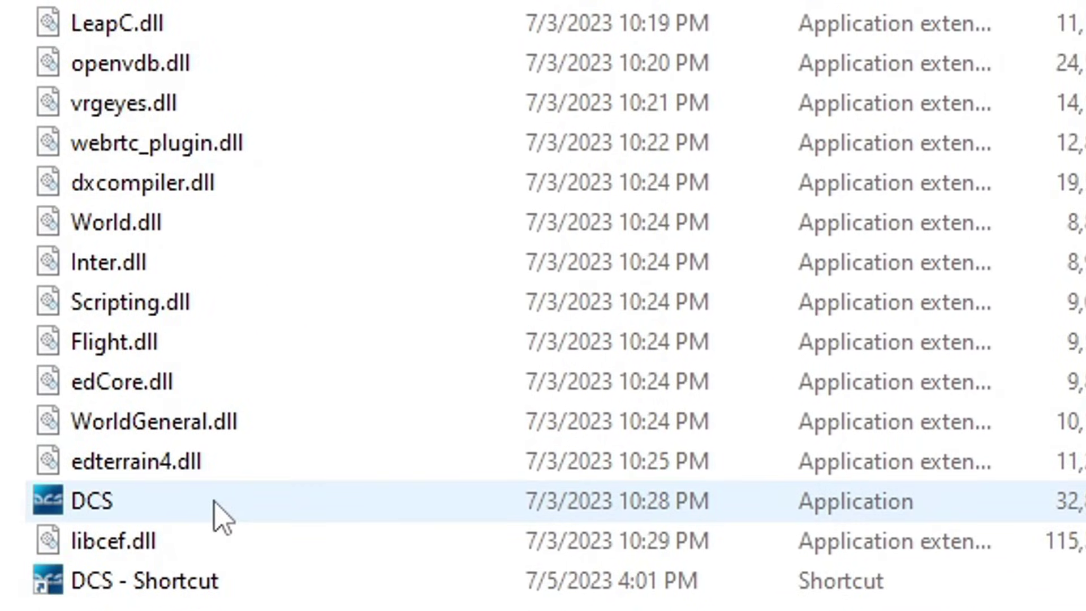
pyautogui.click(258, 501)
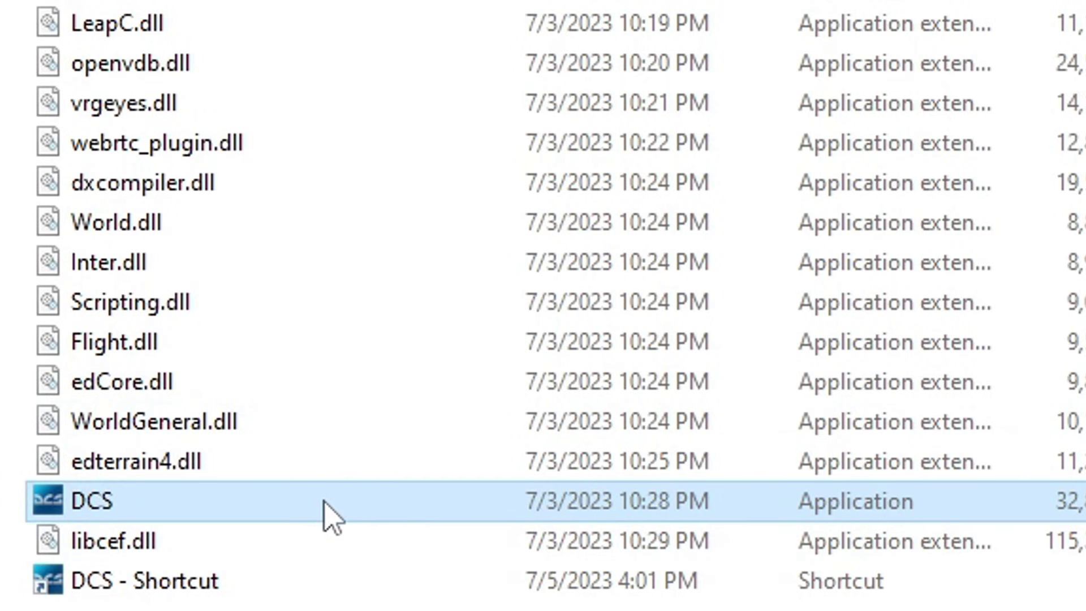
pyautogui.moveTo(227, 512)
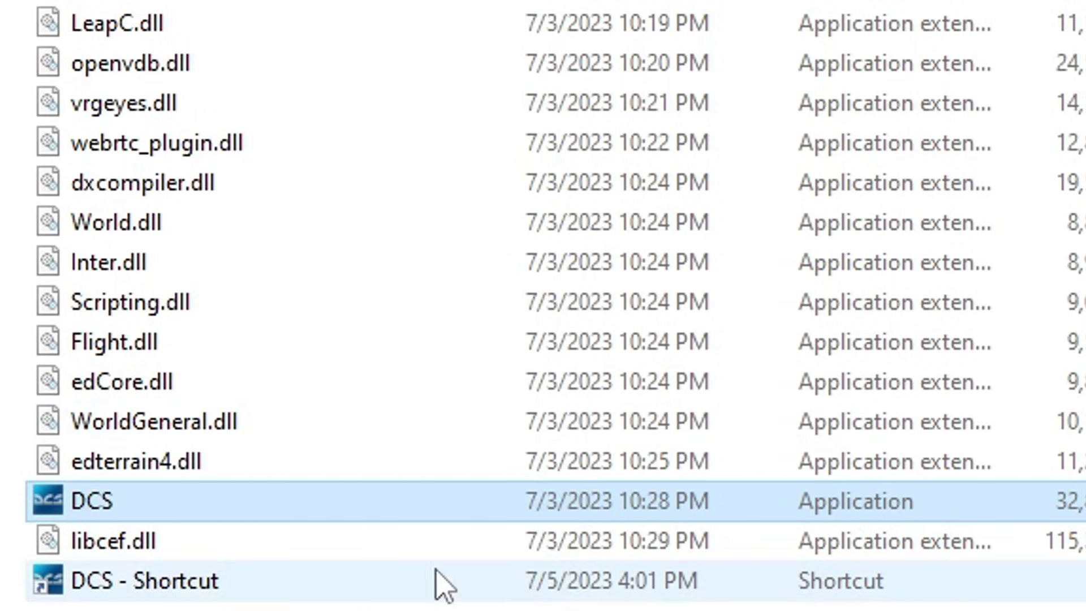
# - Open the properties of DCS - Shortcut and examine the launch options at the end of its target path
pyautogui.click(304, 572)
pyautogui.rightClick(191, 583)
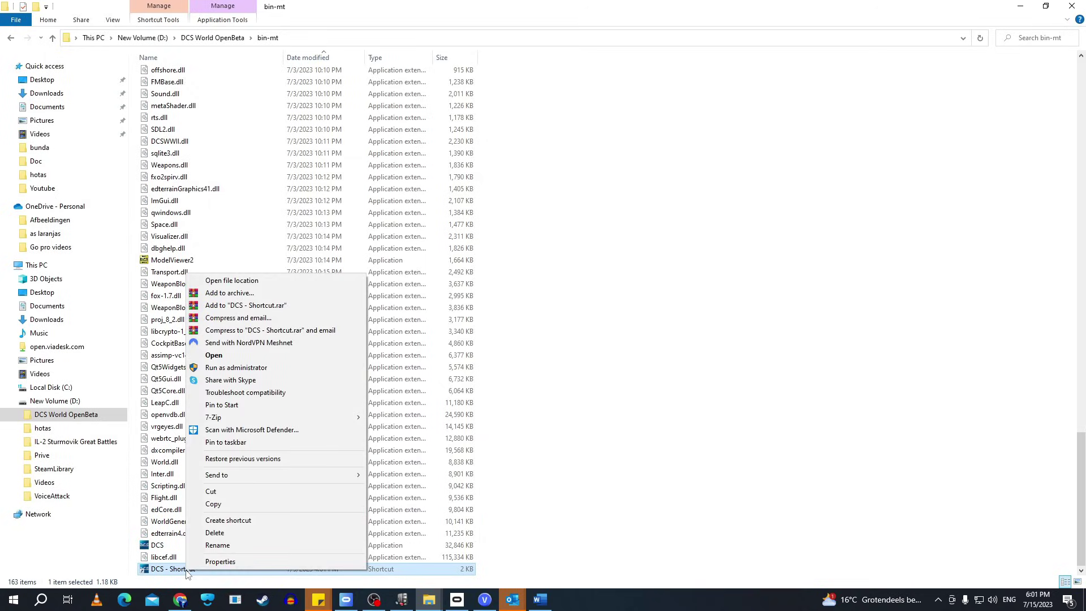
pyautogui.click(208, 562)
pyautogui.moveTo(368, 277); pyautogui.dragTo(405, 187)
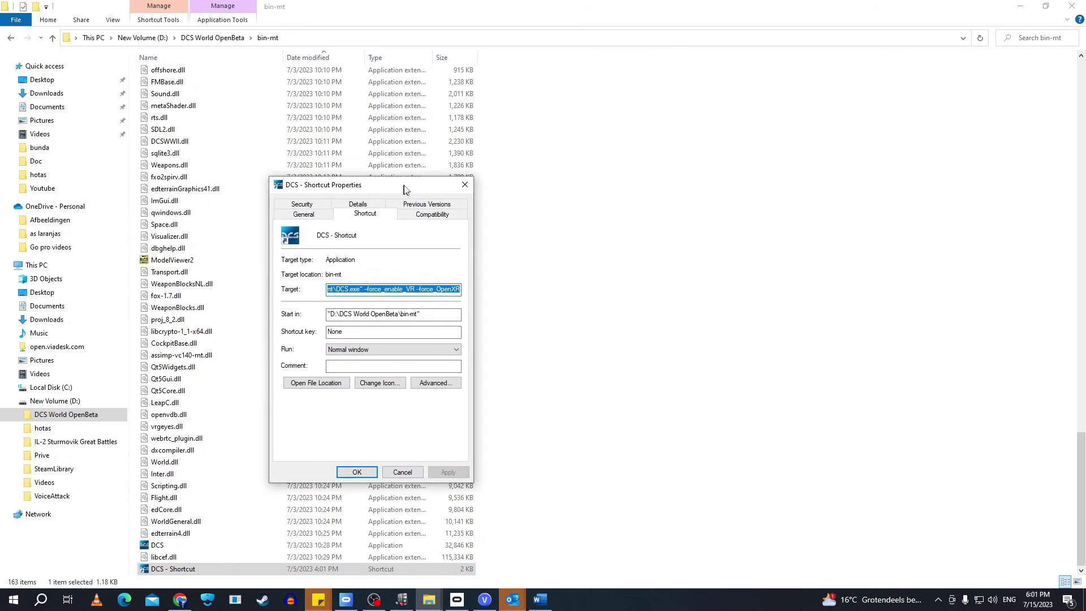
pyautogui.click(402, 291)
pyautogui.moveTo(362, 290); pyautogui.dragTo(516, 291)
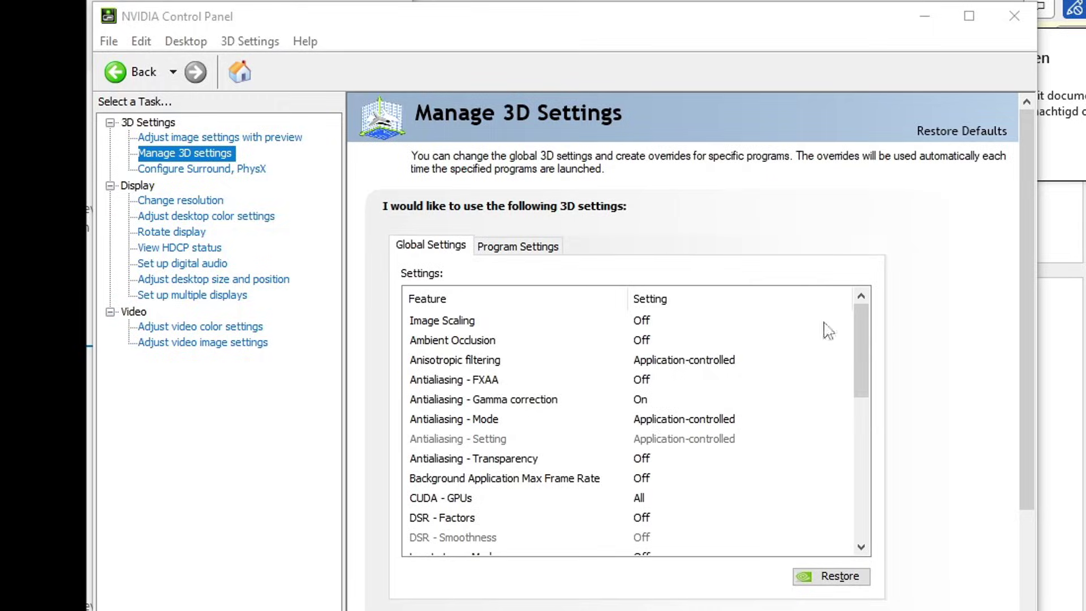
# - Switch to NVIDIA Control Panel and add DCS from the bin-mt folder as a program with its own 3D settings
pyautogui.moveTo(681, 19); pyautogui.dragTo(673, 6)
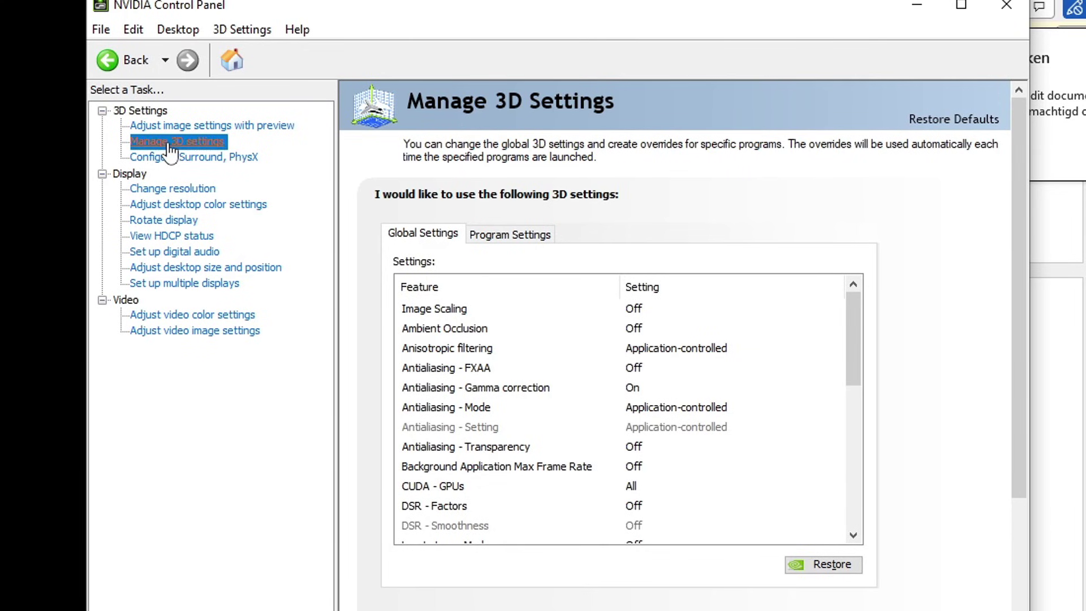
pyautogui.click(499, 232)
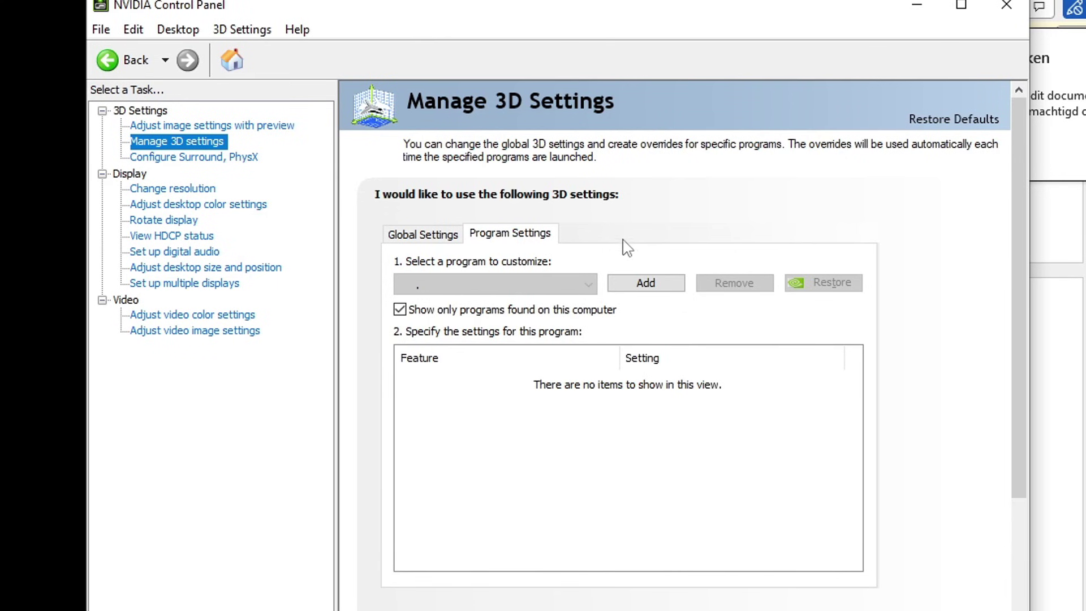
pyautogui.click(646, 287)
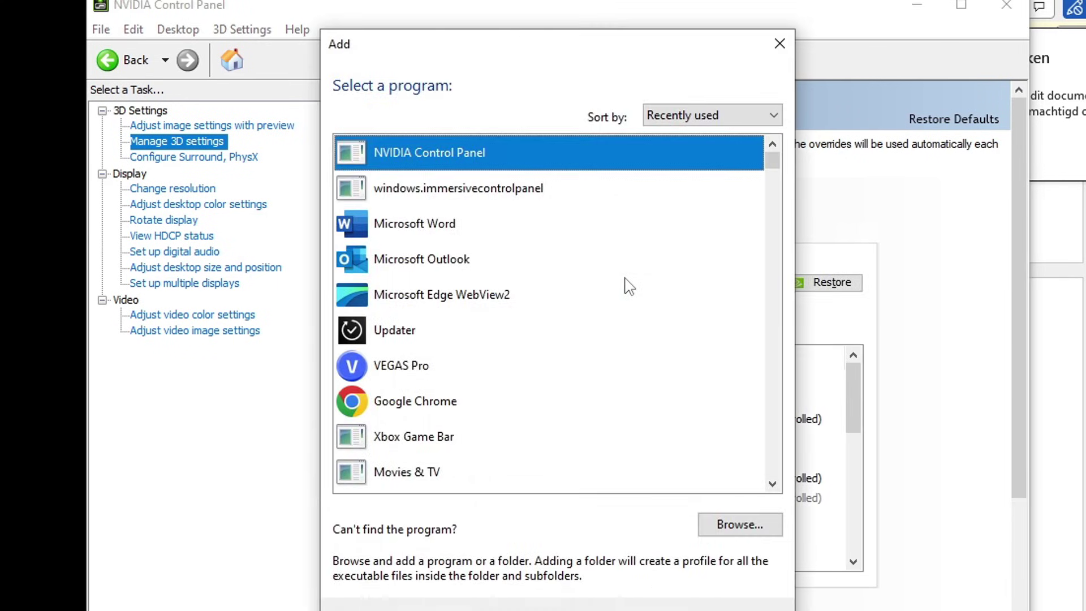
pyautogui.click(591, 213)
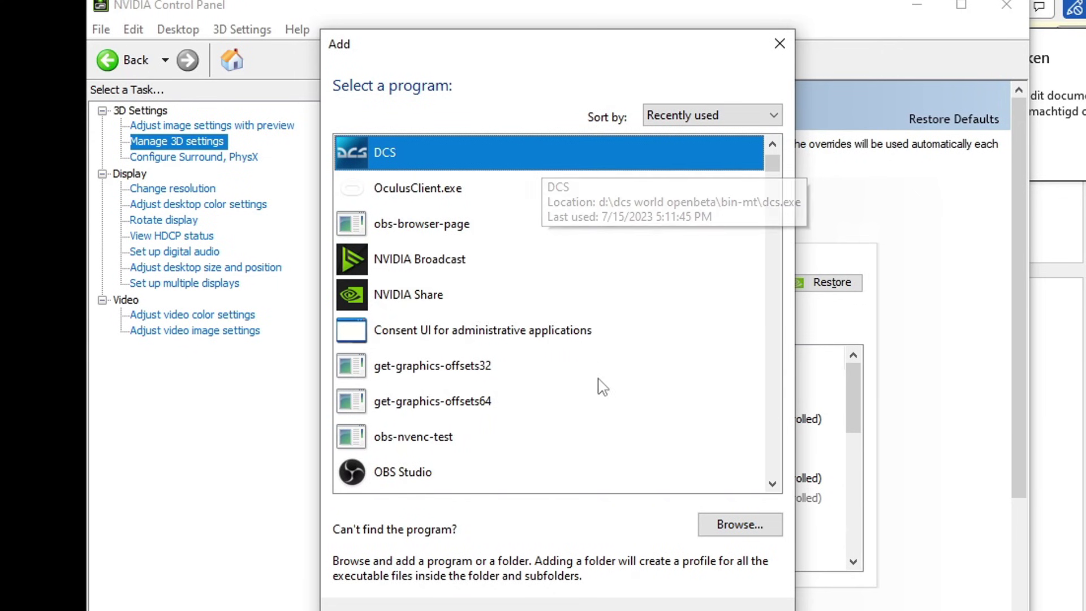
pyautogui.press('Return')
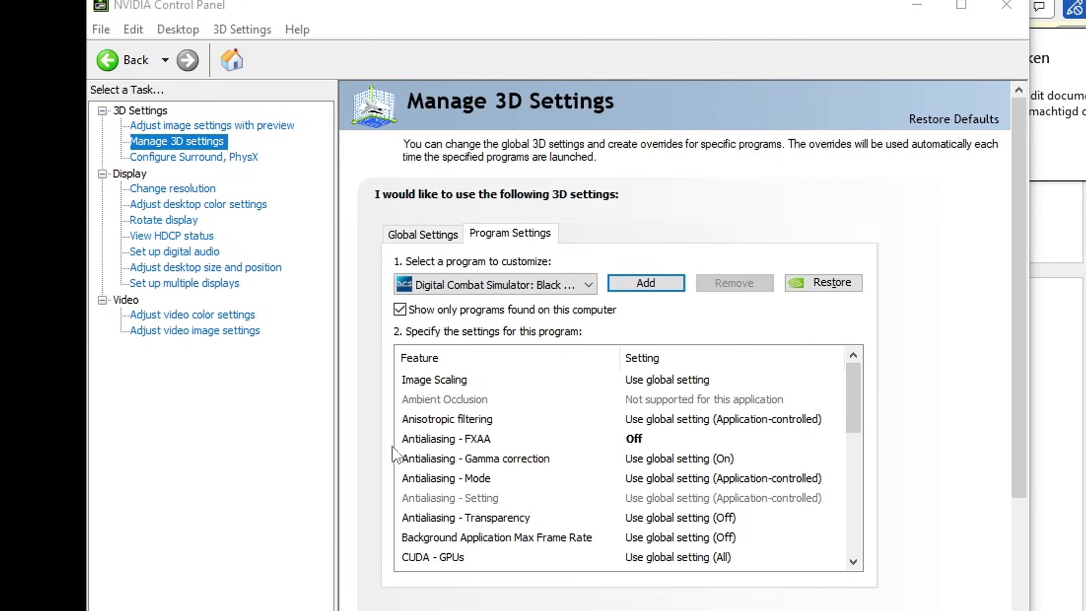
# - Set Antialiasing - FXAA and Multi-Frame Sampled AA (MFAA) to Off for DCS
pyautogui.click(634, 447)
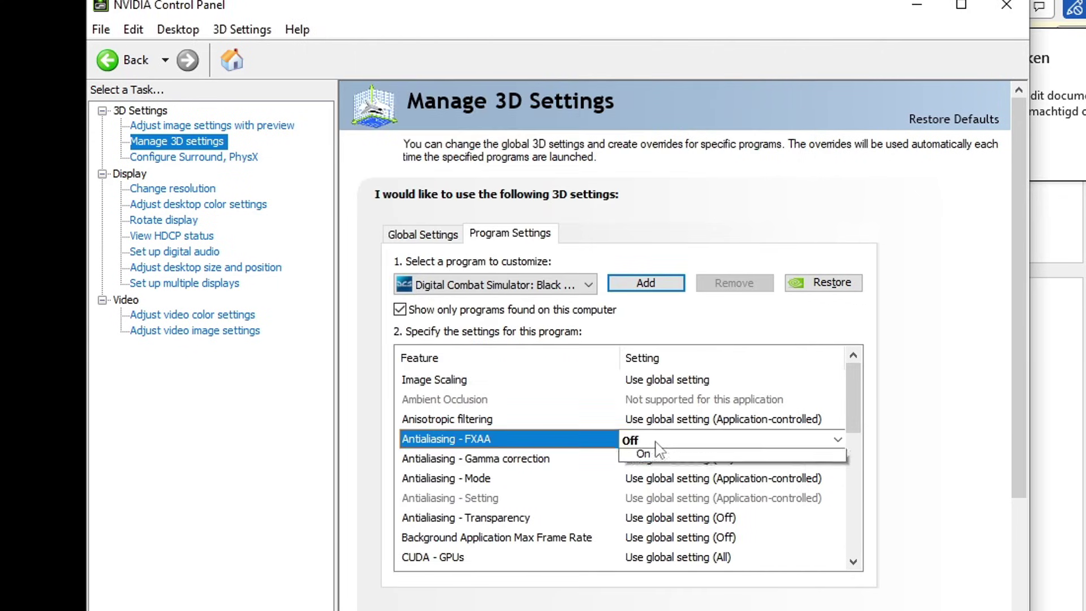
pyautogui.click(658, 480)
pyautogui.moveTo(850, 401); pyautogui.dragTo(849, 438)
pyautogui.click(622, 480)
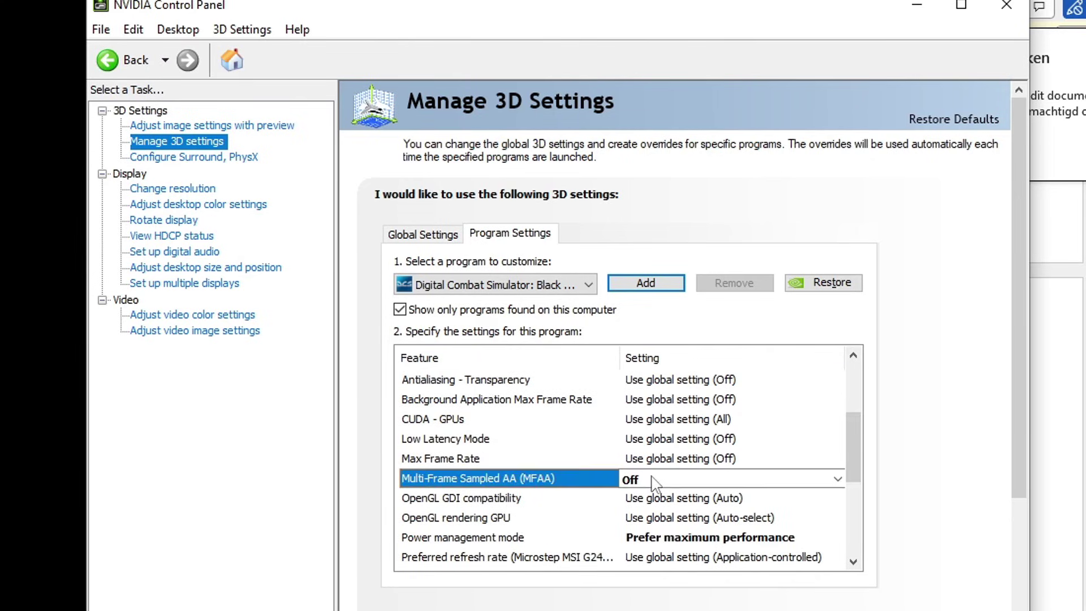
pyautogui.click(786, 480)
# - Set Virtual Reality pre-rendered frames to 1 for DCS and review the remaining program settings
pyautogui.moveTo(851, 444); pyautogui.dragTo(855, 515)
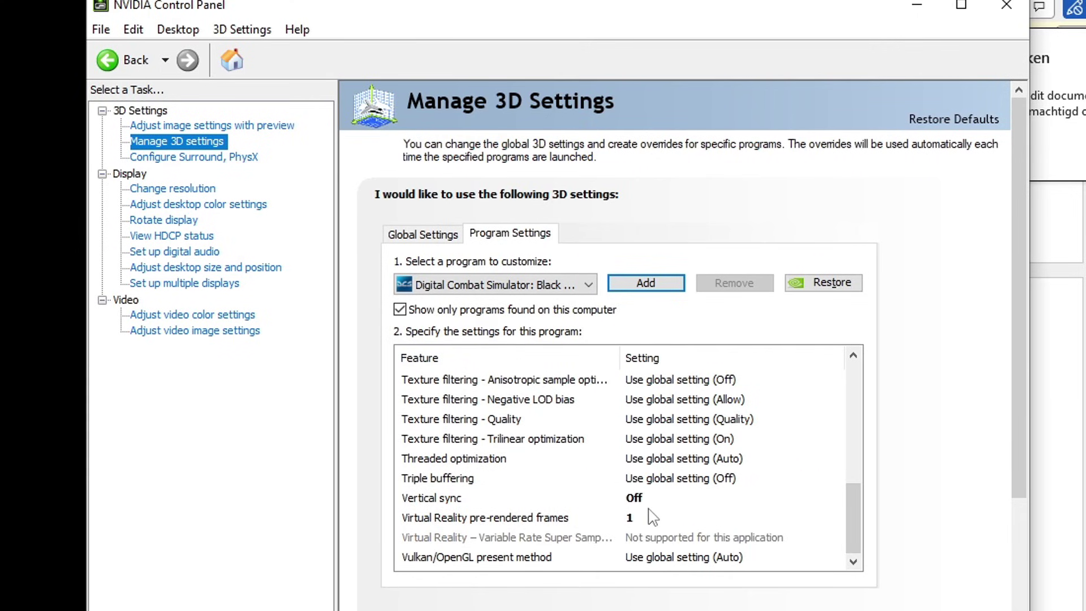
pyautogui.click(745, 520)
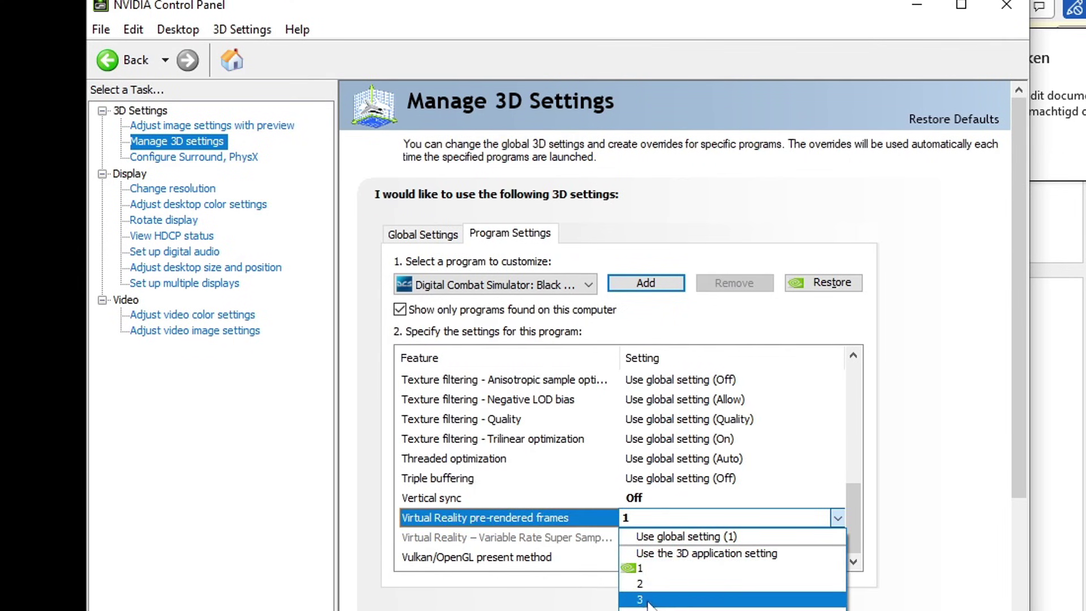
pyautogui.click(838, 518)
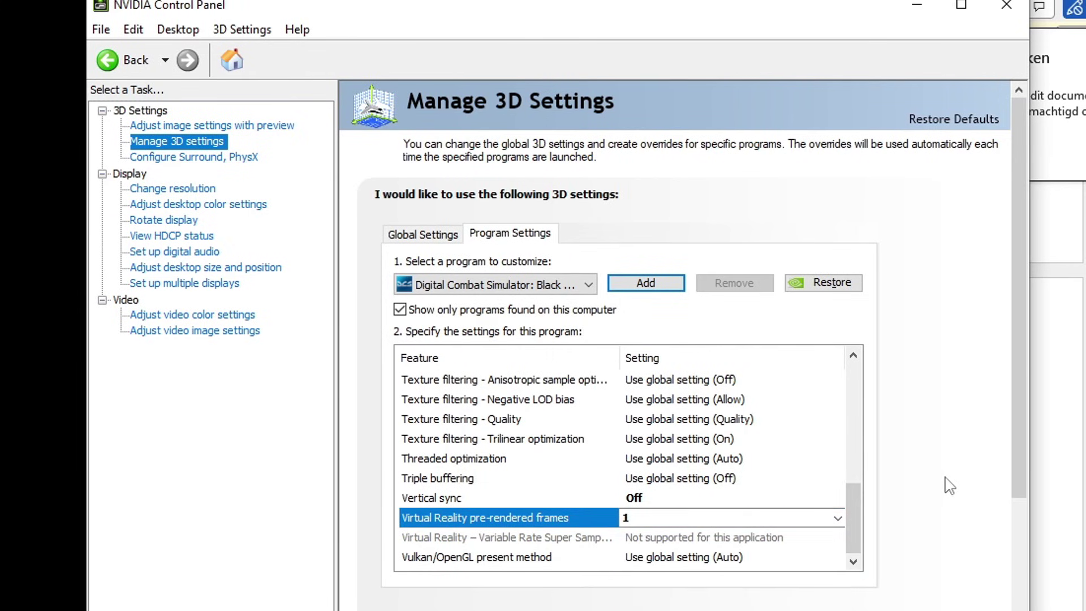
pyautogui.scroll(-2, 947, 486)
pyautogui.scroll(-4, 947, 485)
pyautogui.scroll(4, 948, 485)
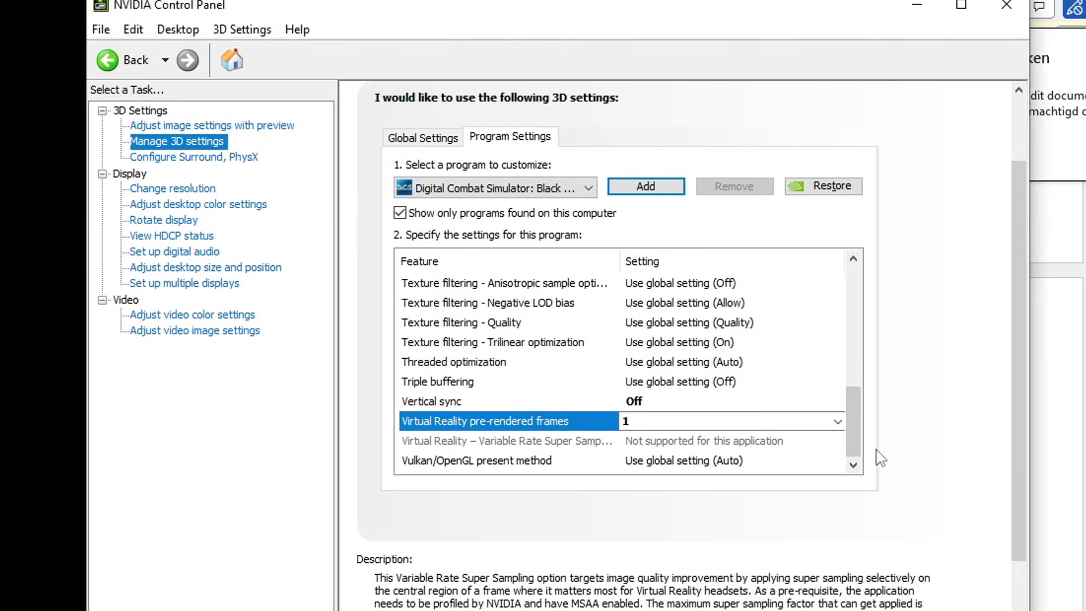
pyautogui.moveTo(854, 430); pyautogui.dragTo(853, 313)
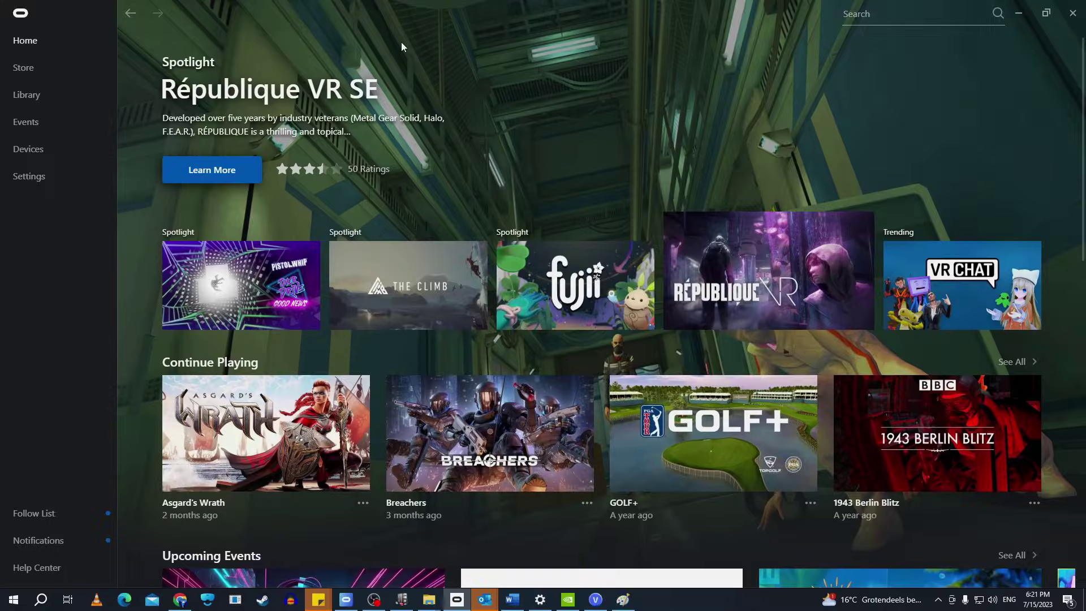
# - Switch to the Oculus app and open the graphics preferences of the Quest 2 and Touch headset
pyautogui.click(67, 151)
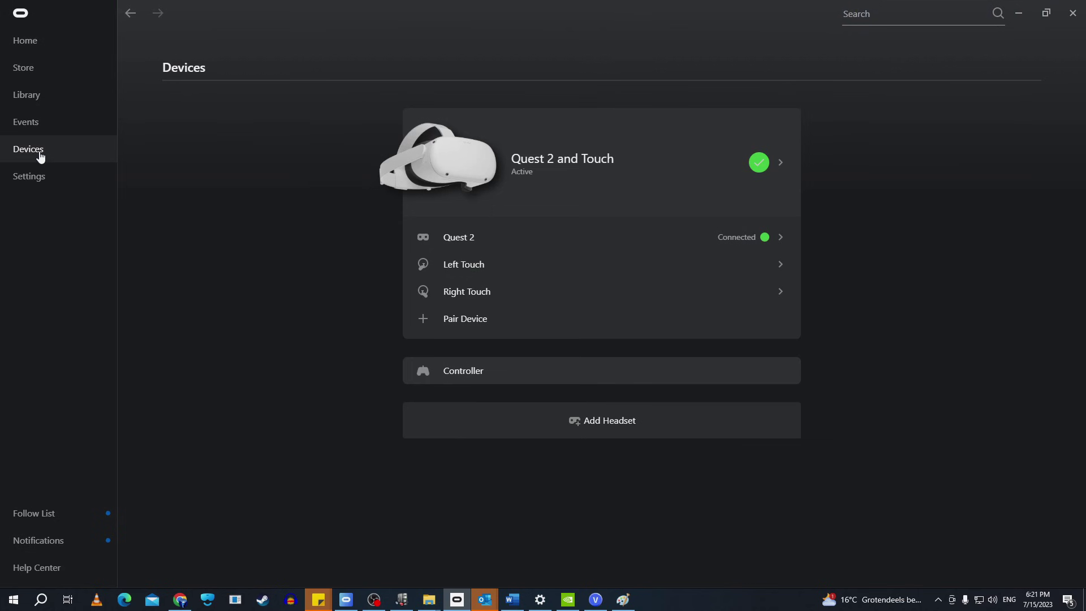
pyautogui.click(654, 174)
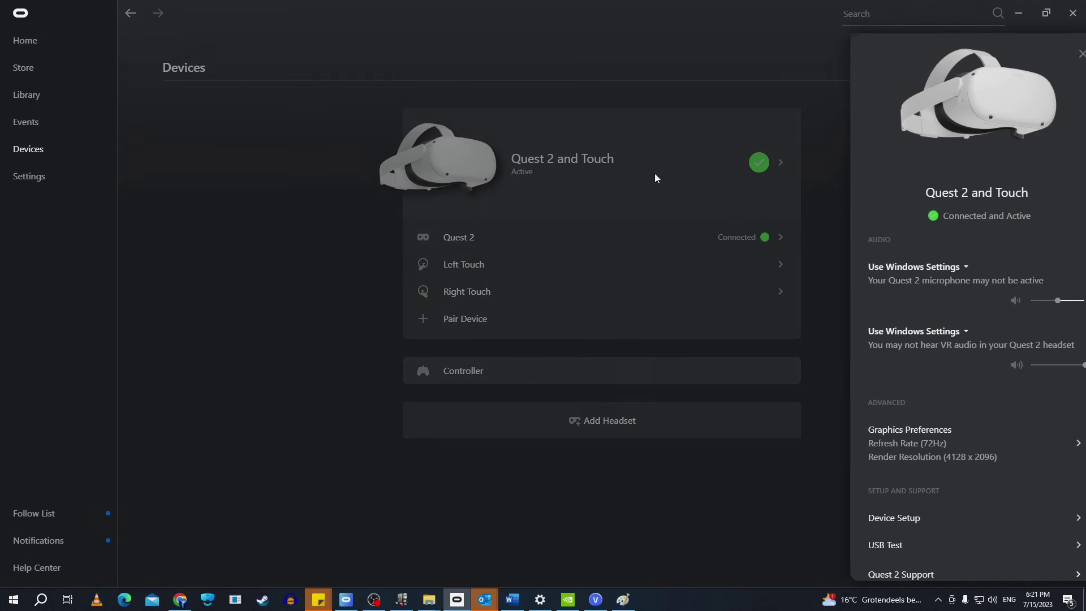
pyautogui.click(889, 447)
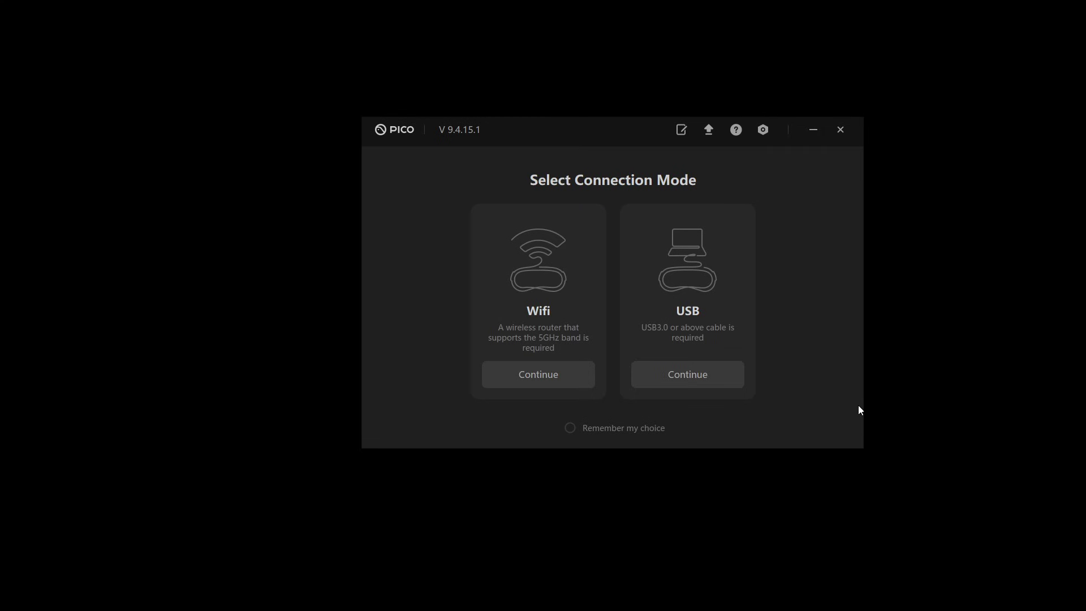
# - Switch to the PICO streaming app and examine its video settings for resolution, bitrate and refresh rate
pyautogui.moveTo(619, 128); pyautogui.dragTo(592, 133)
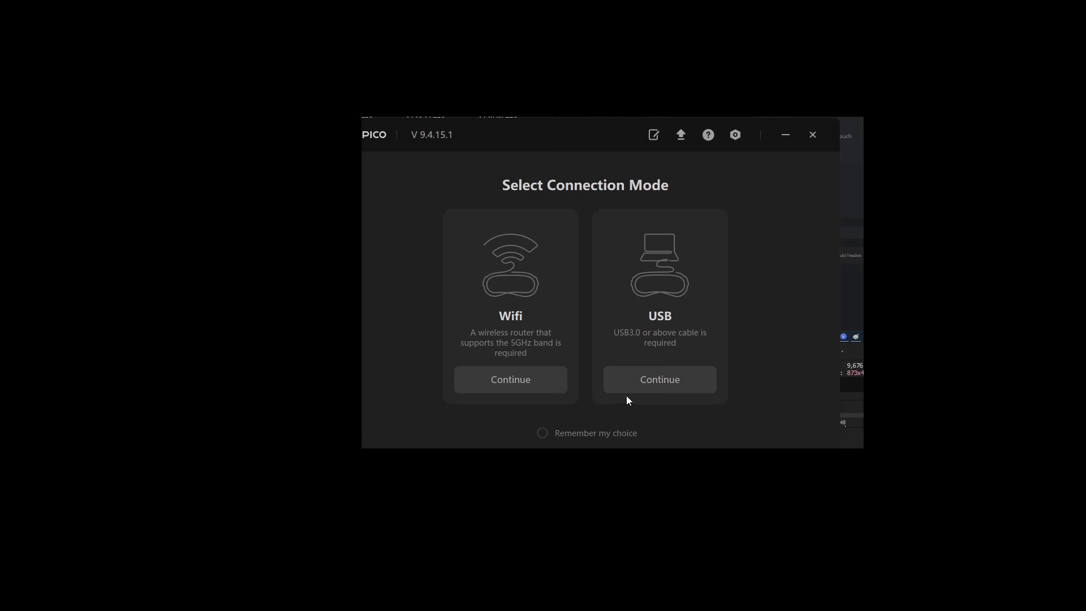
pyautogui.click(736, 136)
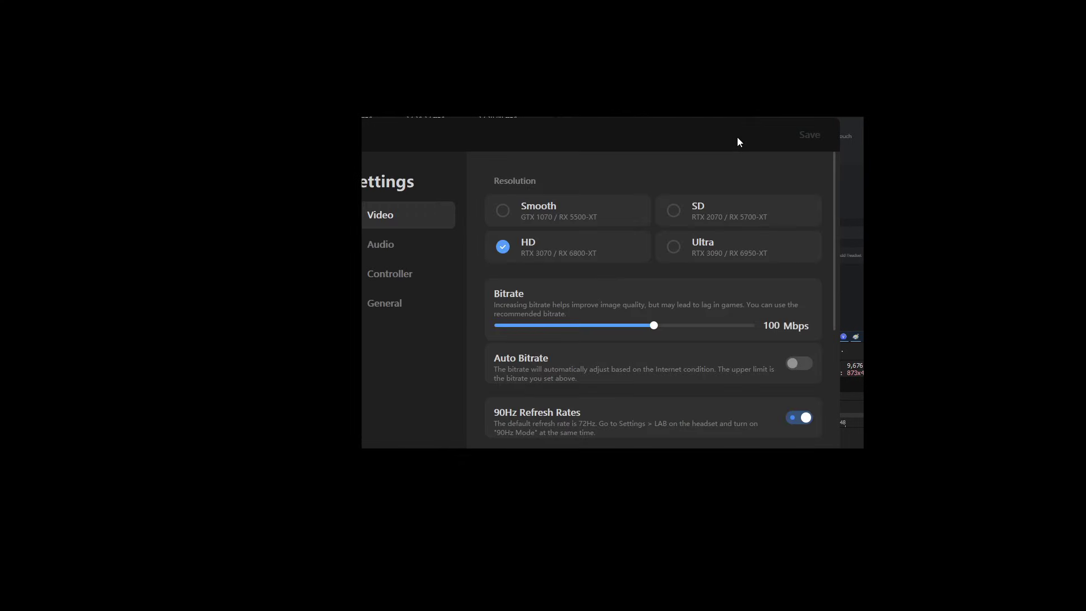
pyautogui.scroll(-3, 691, 293)
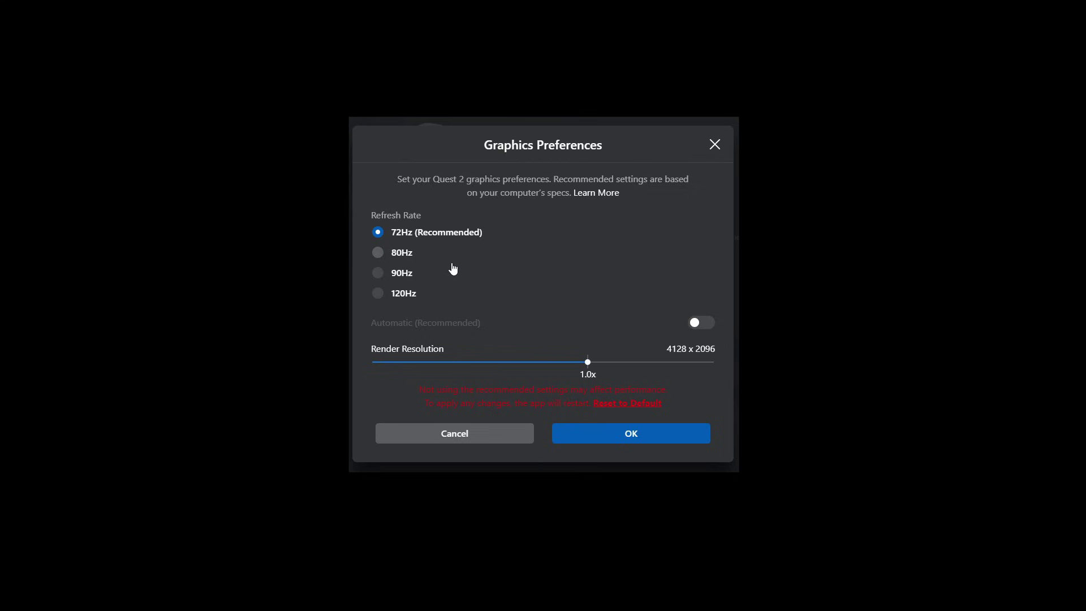
# - Try the 90Hz refresh rate in the Quest 2 graphics preferences, set it to 72Hz and confirm
pyautogui.click(405, 273)
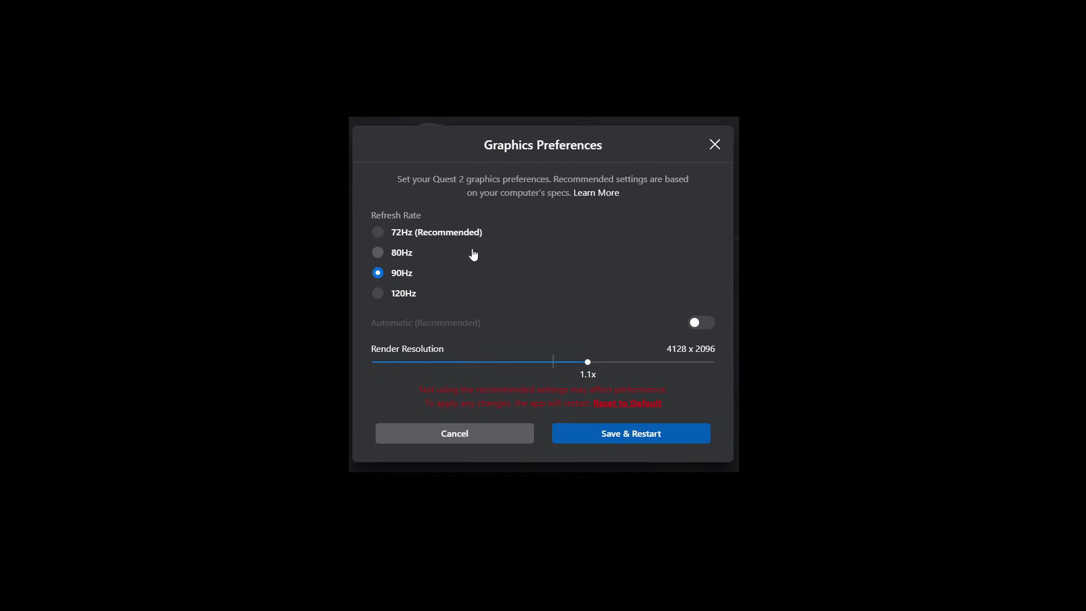
pyautogui.click(466, 234)
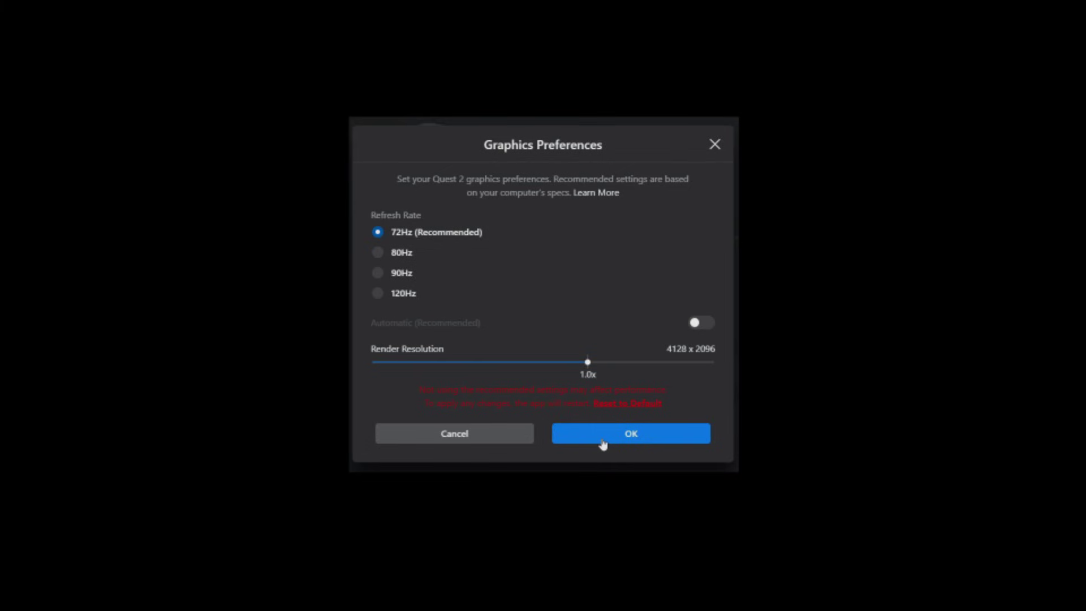
pyautogui.click(603, 439)
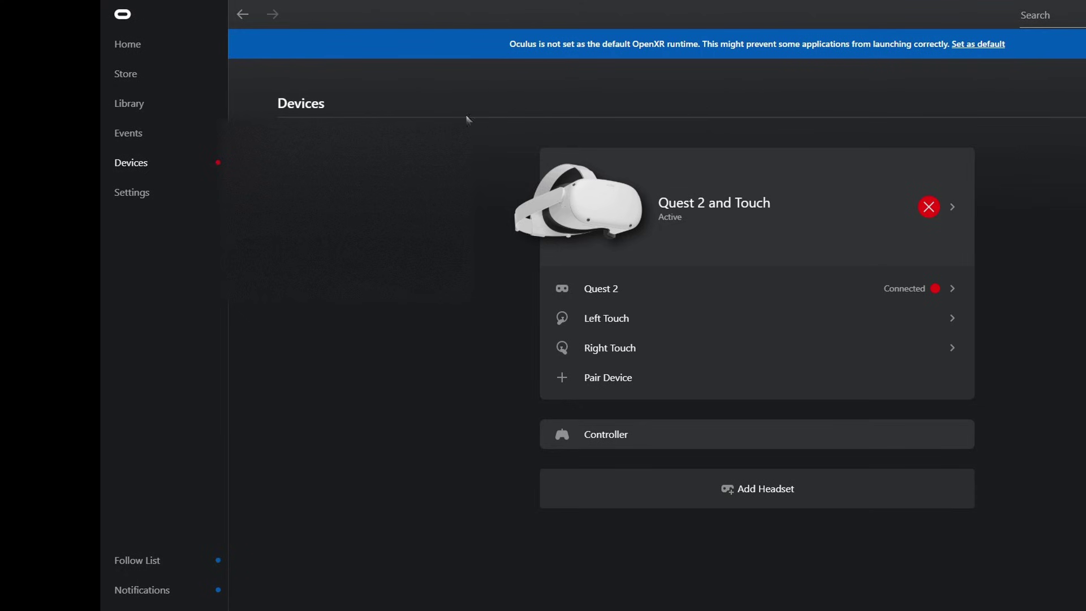
# - Make Oculus the active OpenXR runtime in the general settings
pyautogui.click(150, 196)
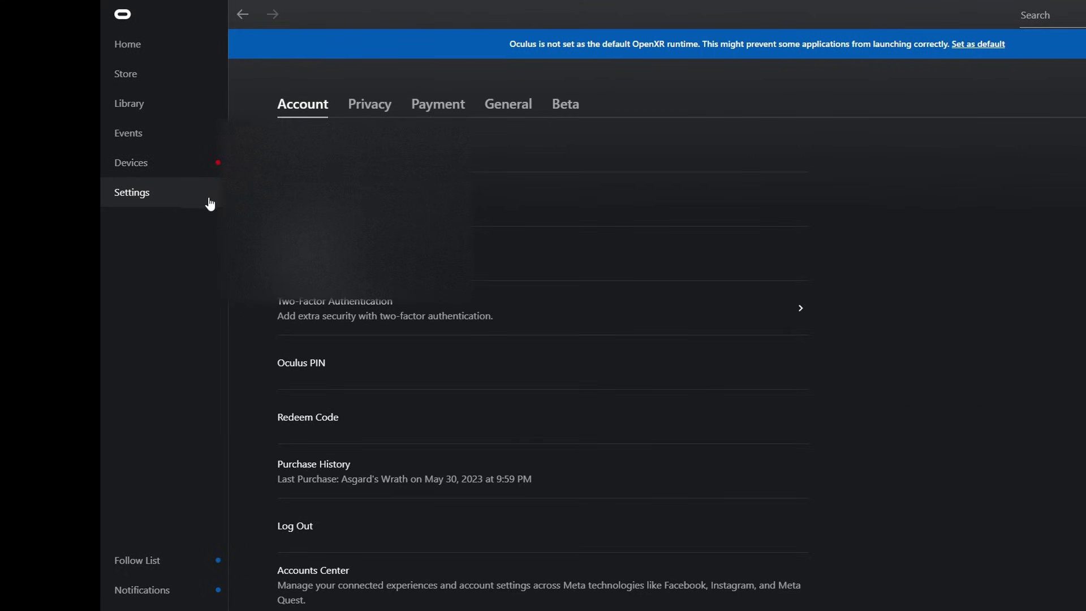
pyautogui.click(528, 110)
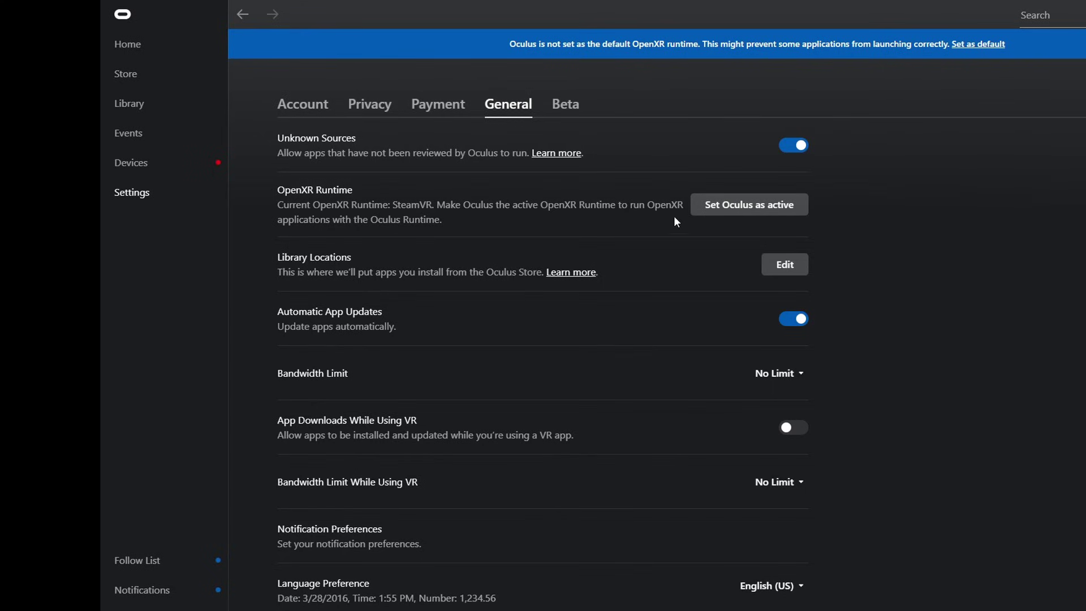
pyautogui.click(751, 207)
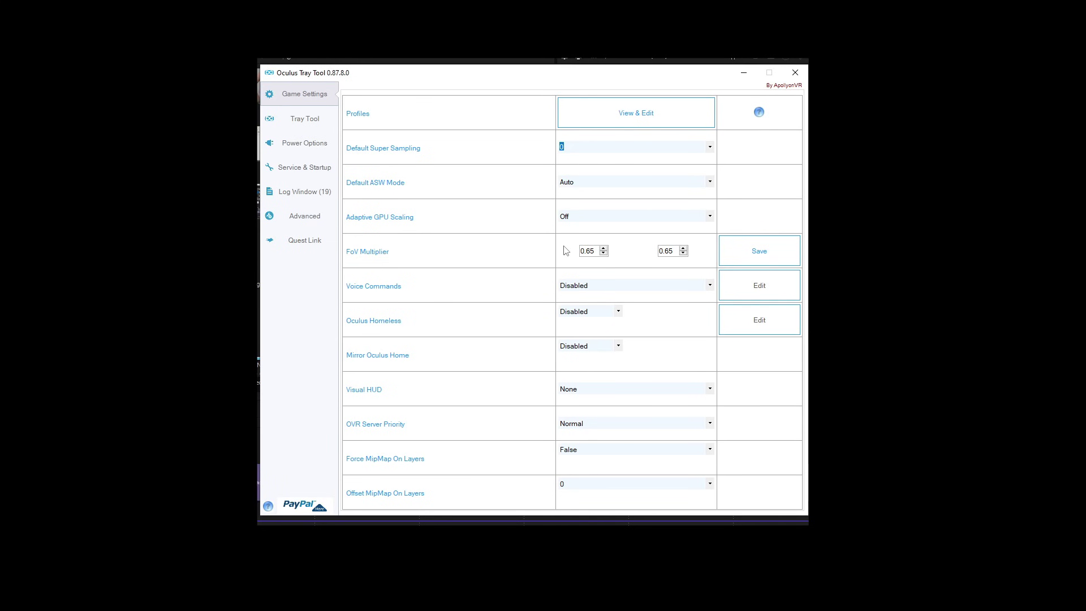
# - Switch to Oculus Tray Tool, set the FoV Multiplier values to 0.70 and 0.65, and save them
pyautogui.click(604, 247)
pyautogui.click(604, 253)
pyautogui.click(603, 254)
pyautogui.click(684, 253)
pyautogui.click(603, 249)
pyautogui.click(603, 249)
pyautogui.click(603, 248)
pyautogui.click(603, 248)
pyautogui.click(603, 249)
pyautogui.click(603, 248)
pyautogui.click(604, 249)
pyautogui.click(604, 249)
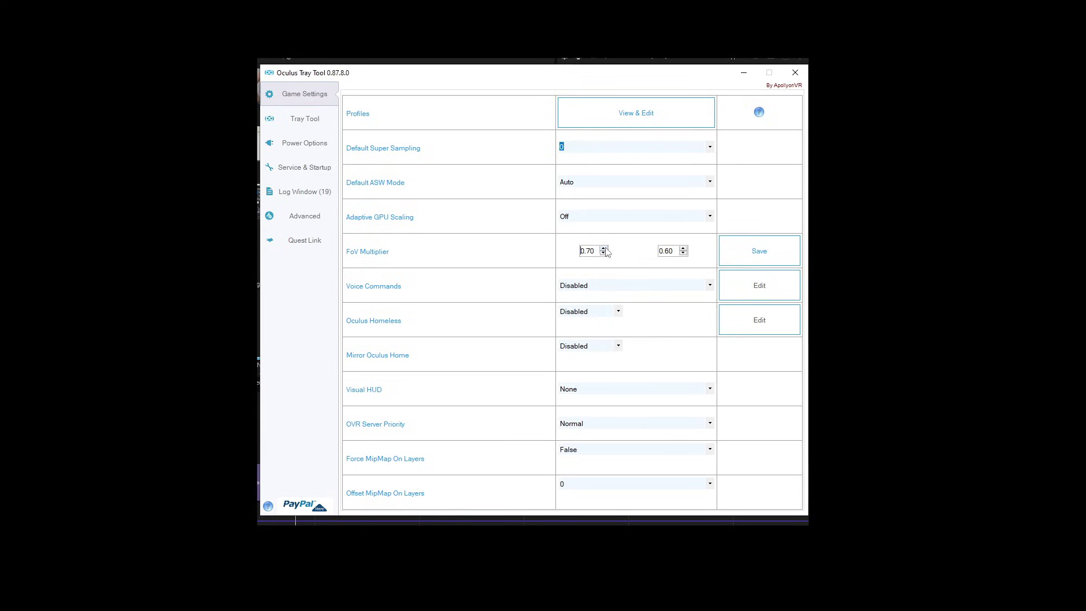
pyautogui.click(683, 248)
pyautogui.click(742, 255)
# - Keep Adaptive GPU Scaling set to Off
pyautogui.click(595, 221)
pyautogui.click(586, 218)
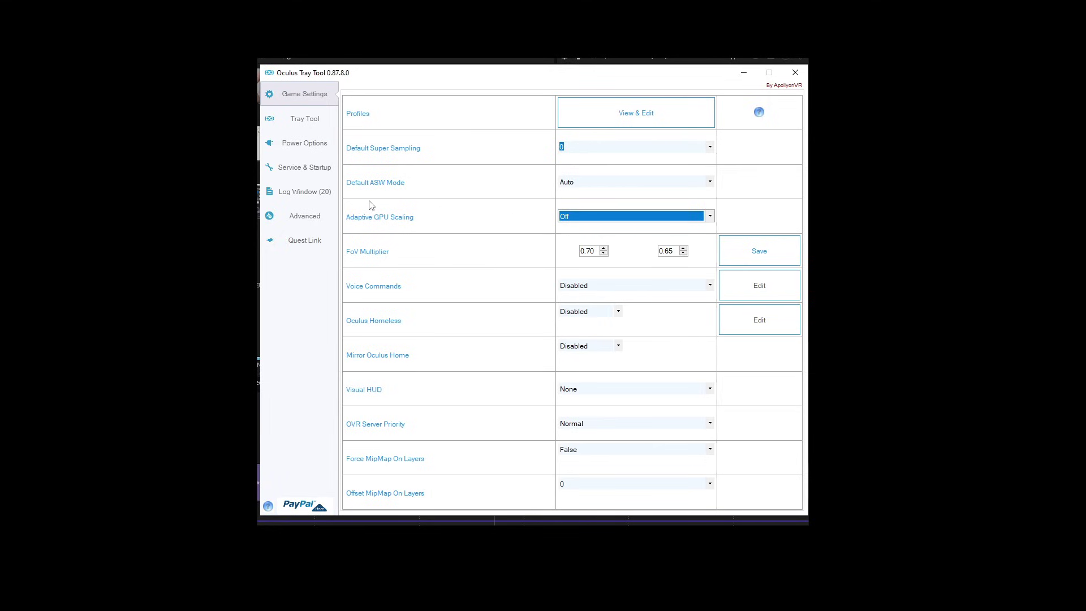
pyautogui.click(571, 220)
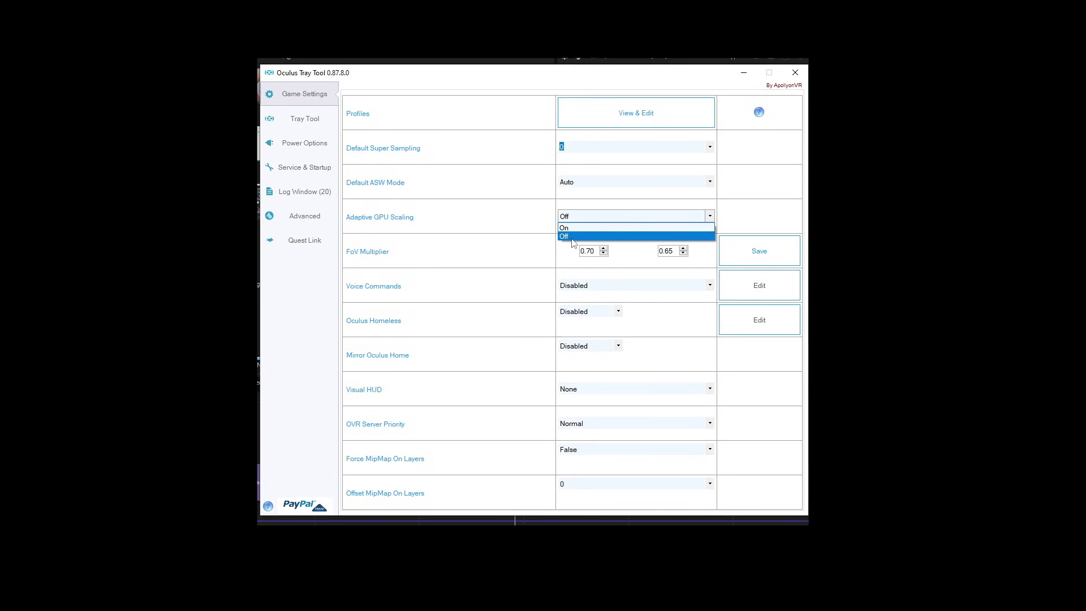
pyautogui.click(572, 225)
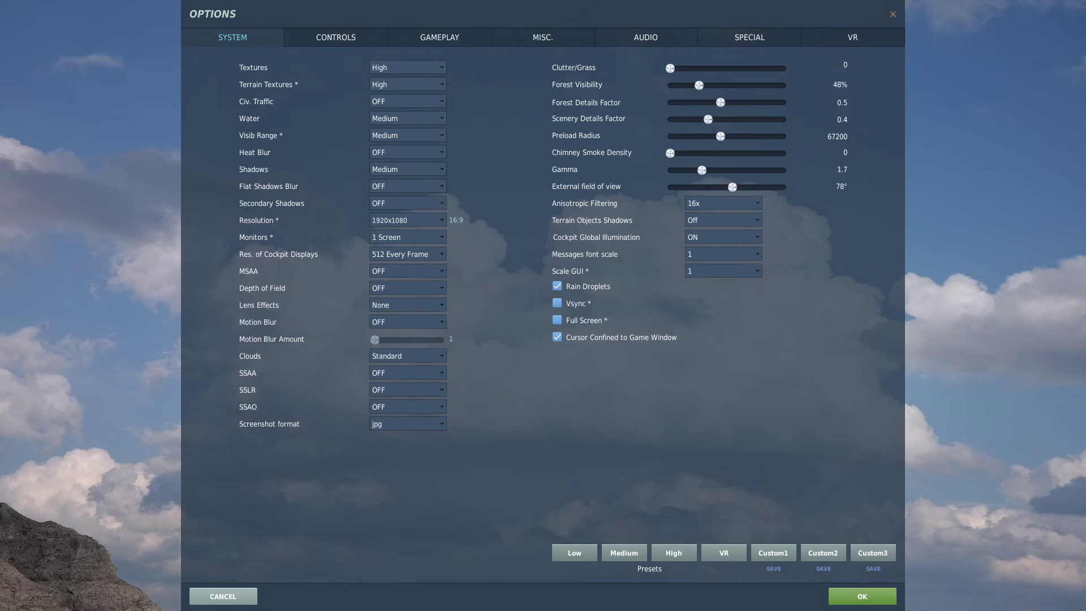
# - Switch to the DCS World system options, keep Textures at High and set Civ. Traffic to OFF
pyautogui.click(407, 67)
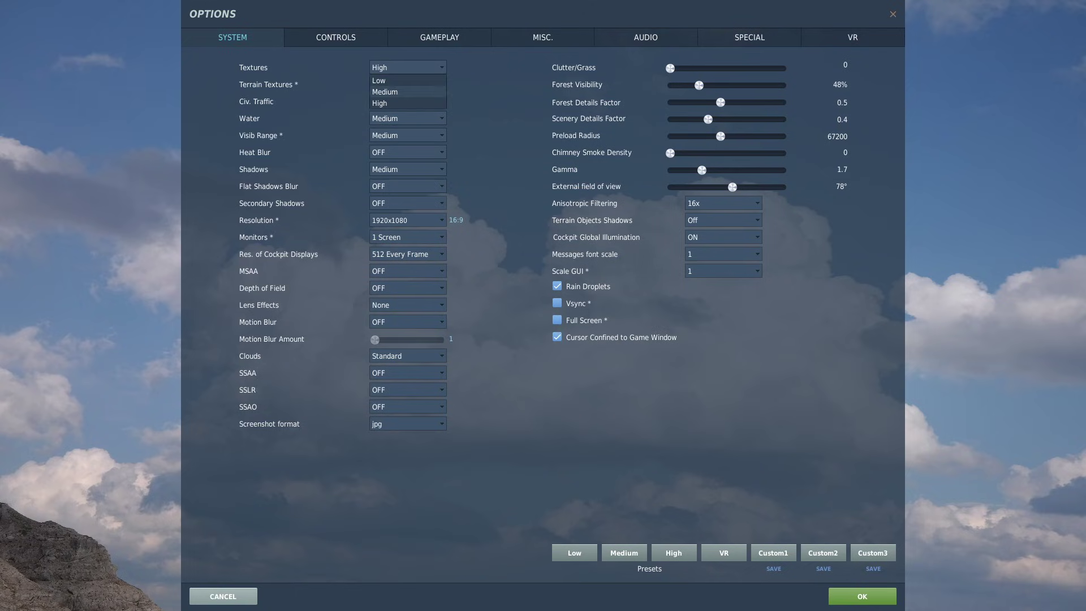
pyautogui.click(408, 67)
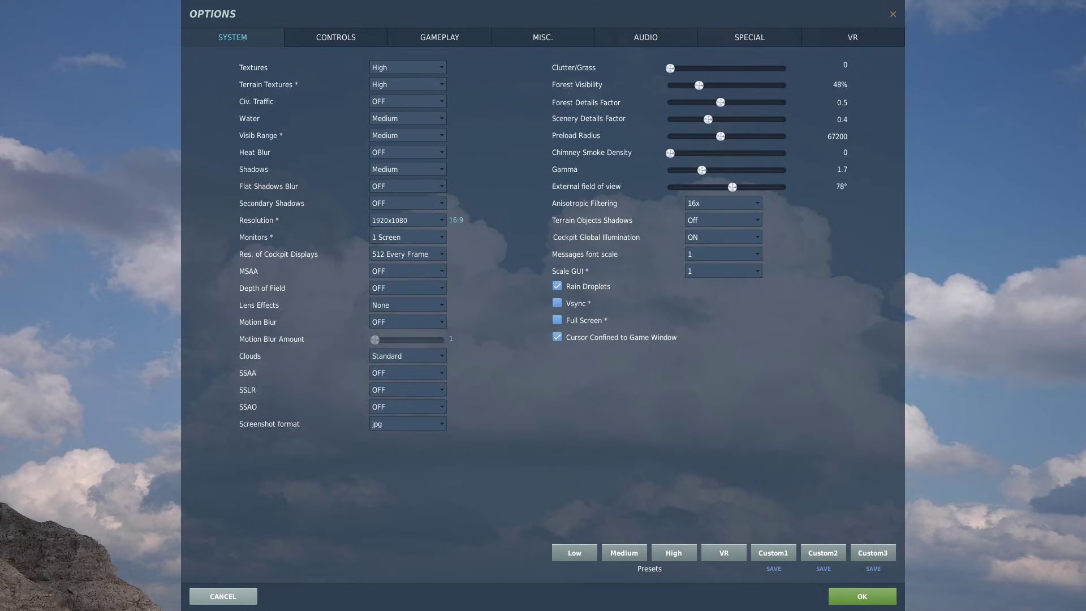
pyautogui.click(407, 101)
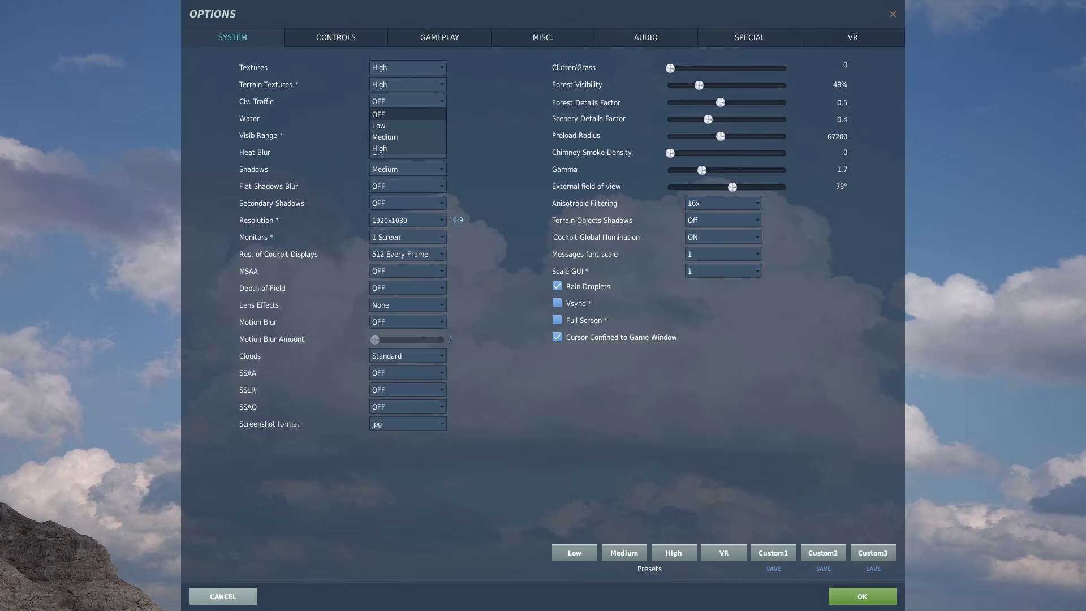
pyautogui.click(407, 114)
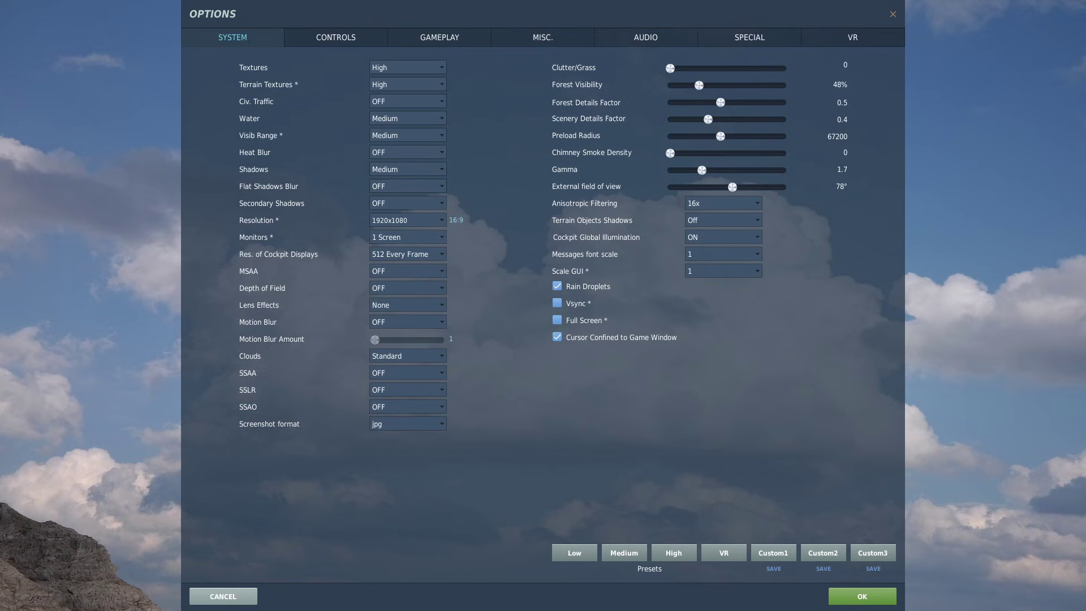
# - Set Water and Visib Range to Medium and Heat Blur to OFF
pyautogui.click(408, 119)
pyautogui.click(408, 143)
pyautogui.click(407, 135)
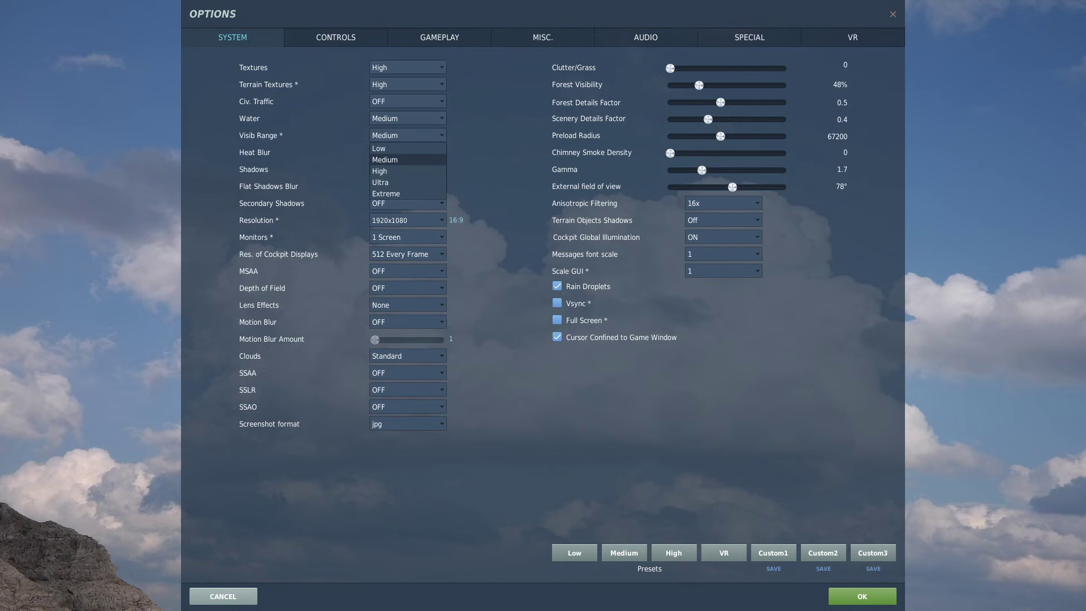
pyautogui.click(407, 159)
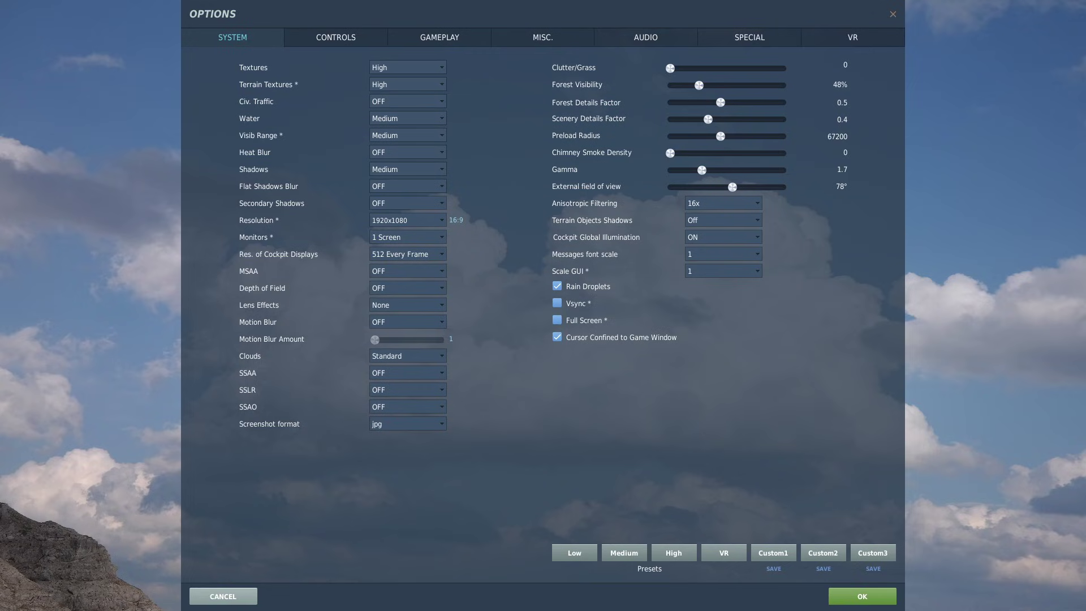
pyautogui.click(407, 152)
pyautogui.click(408, 159)
# - Try the Flat Only and Low options for Shadows and set them back to Medium
pyautogui.click(408, 169)
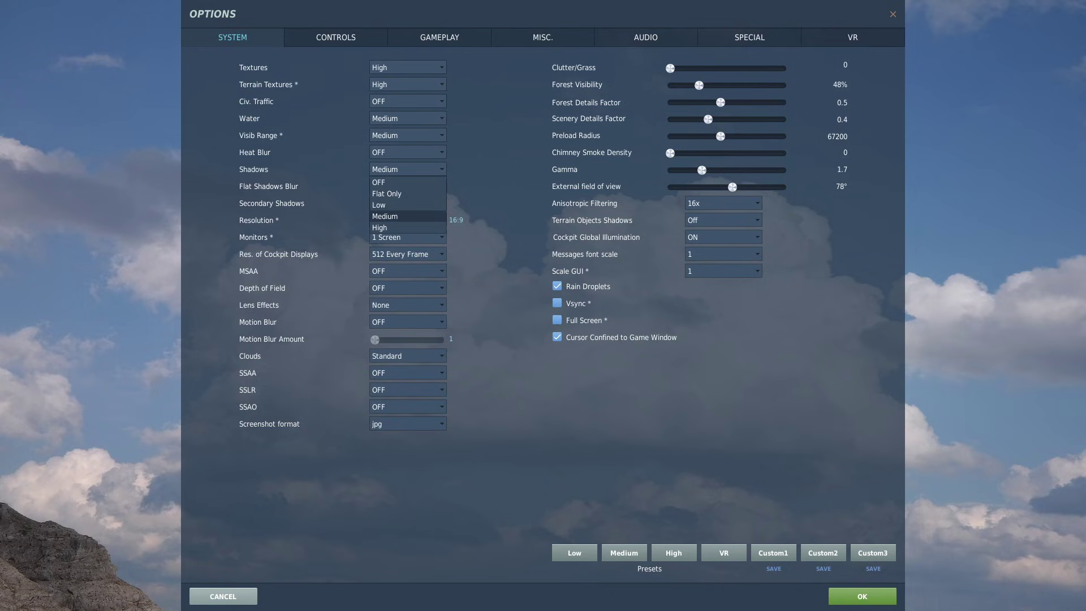
pyautogui.click(408, 217)
pyautogui.click(408, 169)
pyautogui.click(407, 217)
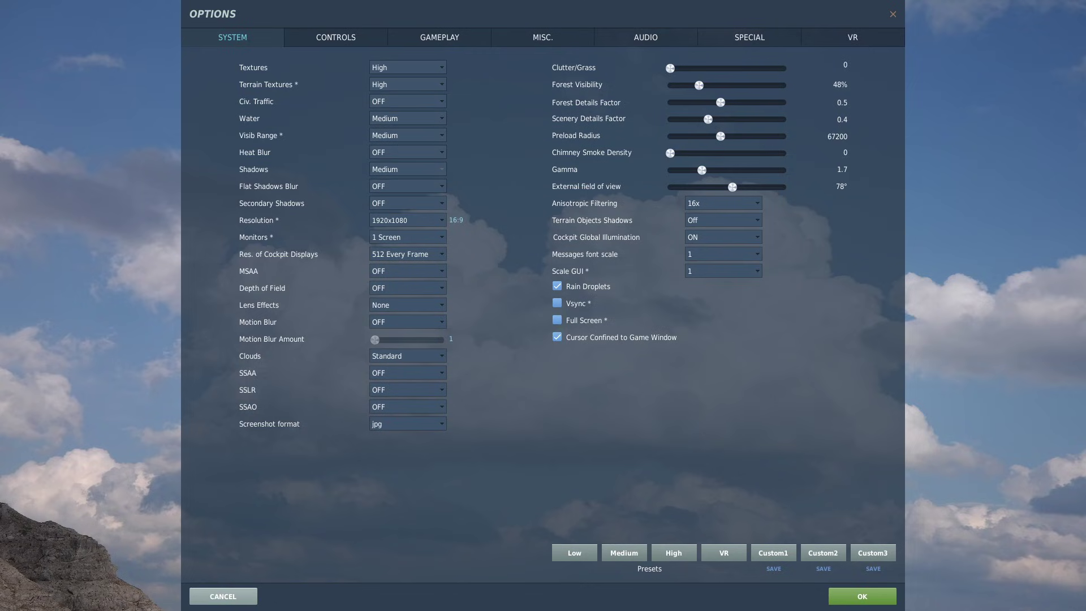
pyautogui.click(408, 169)
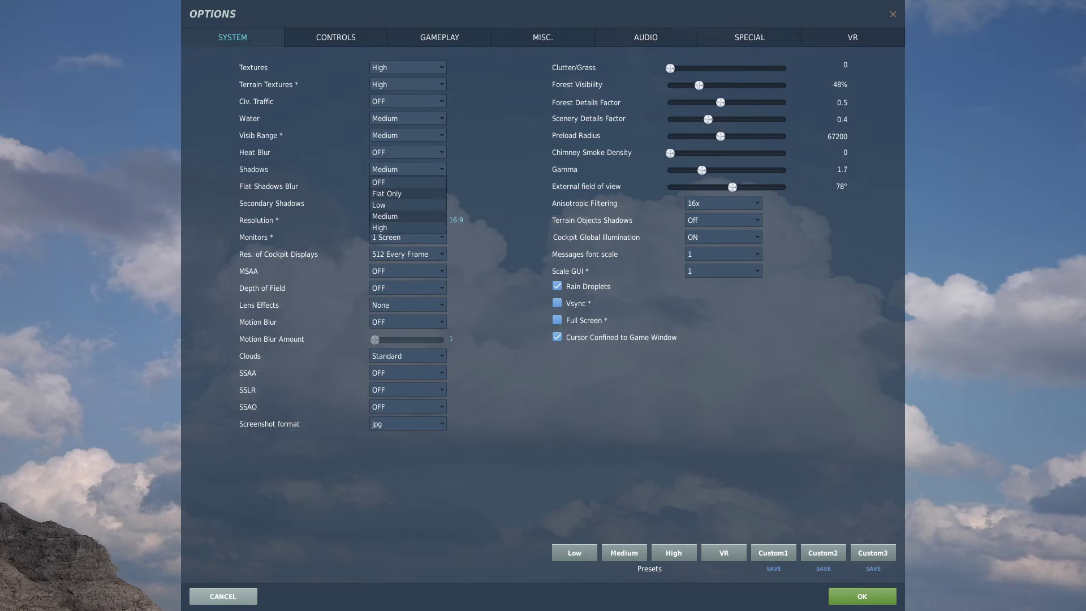
pyautogui.click(408, 193)
pyautogui.click(407, 169)
pyautogui.click(408, 205)
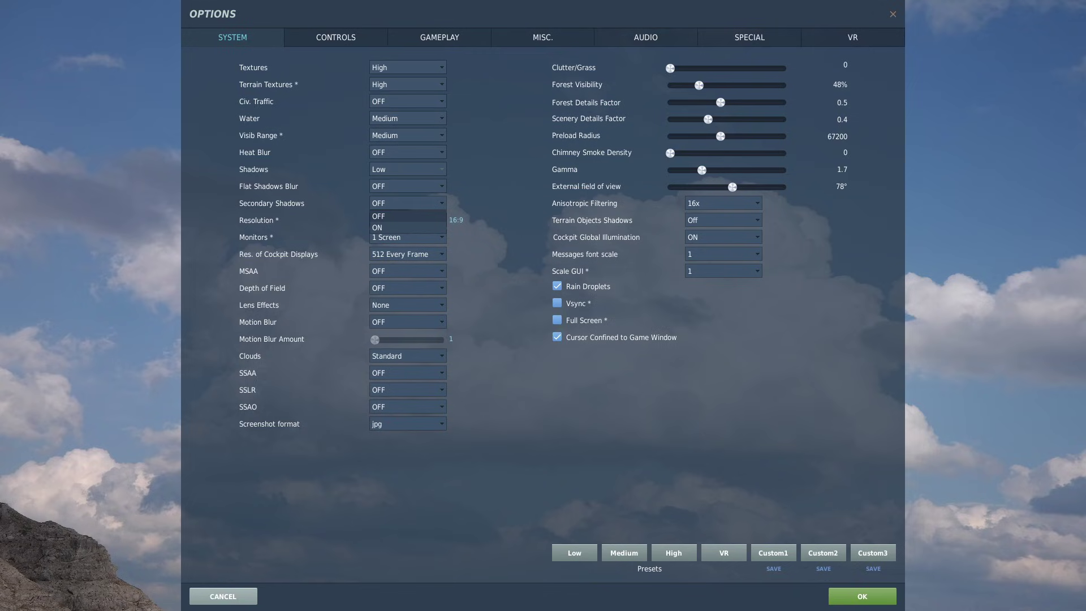
pyautogui.click(407, 169)
pyautogui.click(407, 169)
pyautogui.click(408, 169)
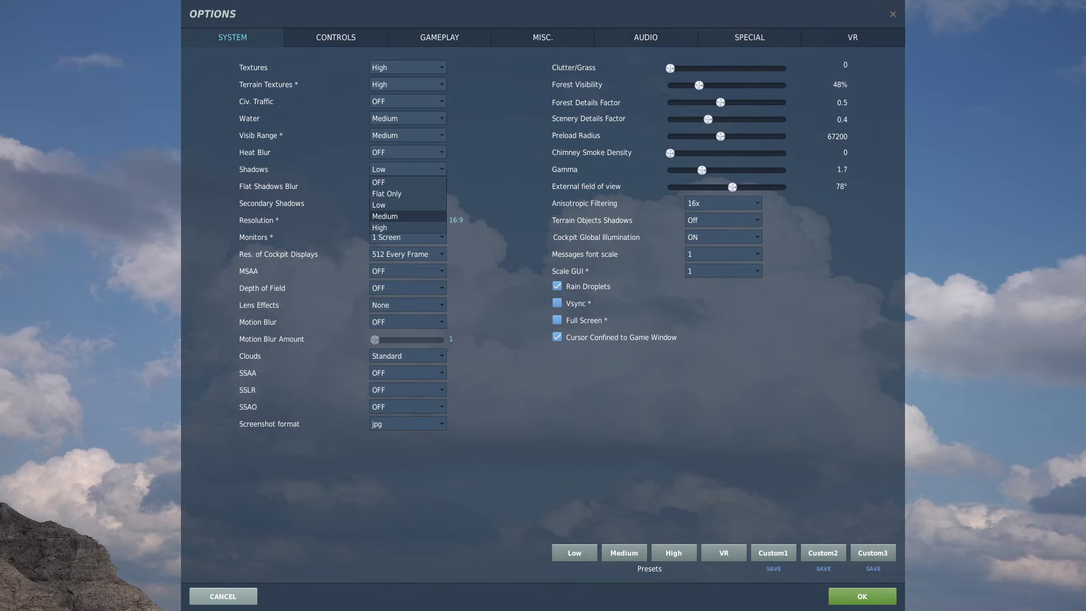
pyautogui.click(407, 216)
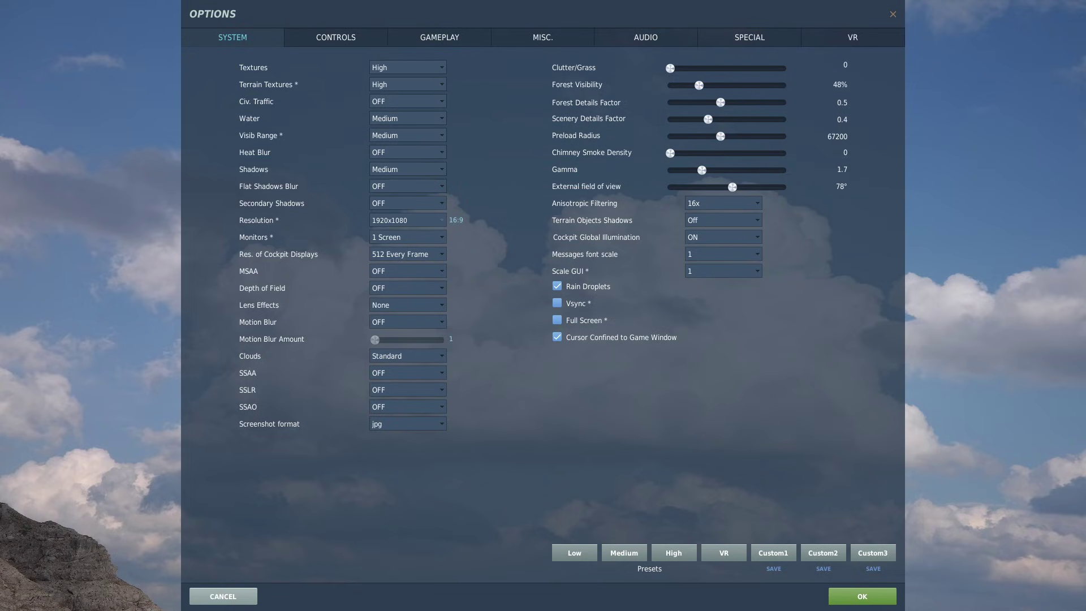
# - Check the cockpit display resolution, try MSAA at 2x and set MSAA to OFF
pyautogui.click(407, 254)
pyautogui.click(407, 271)
pyautogui.click(407, 284)
pyautogui.click(407, 271)
pyautogui.click(408, 284)
pyautogui.click(407, 271)
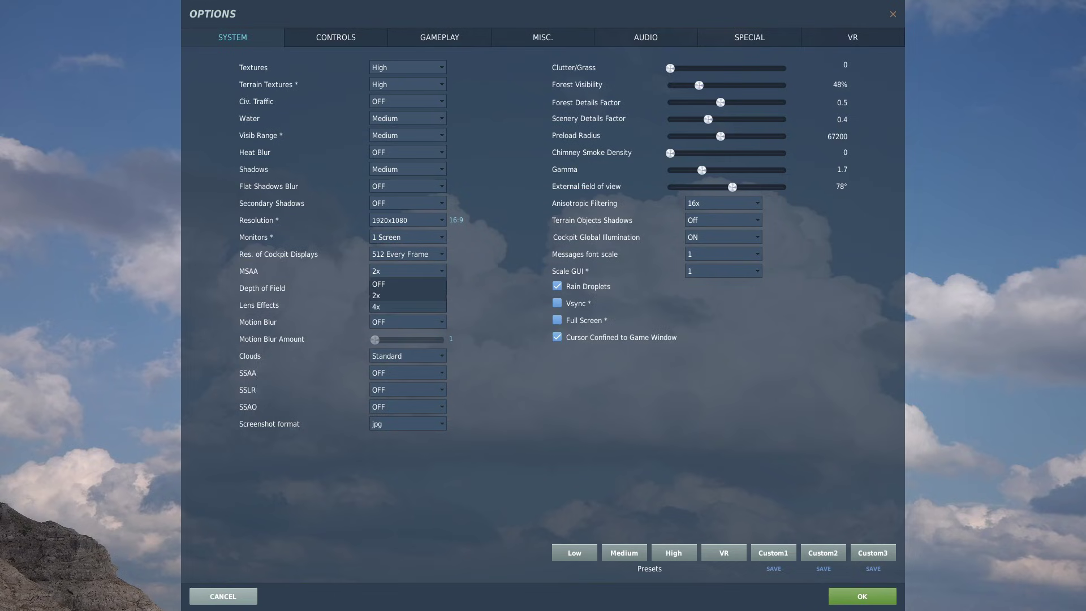
pyautogui.click(408, 284)
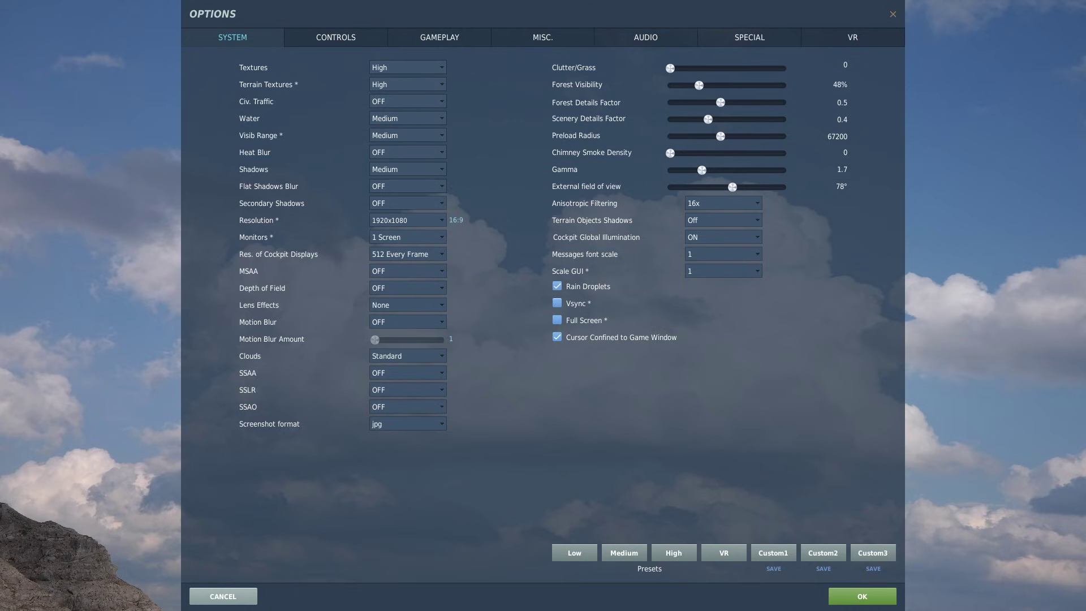
# - Keep Clutter/Grass and Chimney Smoke Density at 0, set Preload Radius to 66500, Gamma to 1.6 and Anisotropic Filtering to 16x
pyautogui.moveTo(670, 68)
pyautogui.mouseDown()
pyautogui.moveTo(699, 68)
pyautogui.moveTo(670, 68)
pyautogui.mouseUp()
pyautogui.moveTo(700, 85); pyautogui.dragTo(699, 85)
pyautogui.moveTo(708, 119); pyautogui.dragTo(720, 136)
pyautogui.click(671, 153)
pyautogui.moveTo(702, 170); pyautogui.dragTo(697, 170)
pyautogui.click(724, 203)
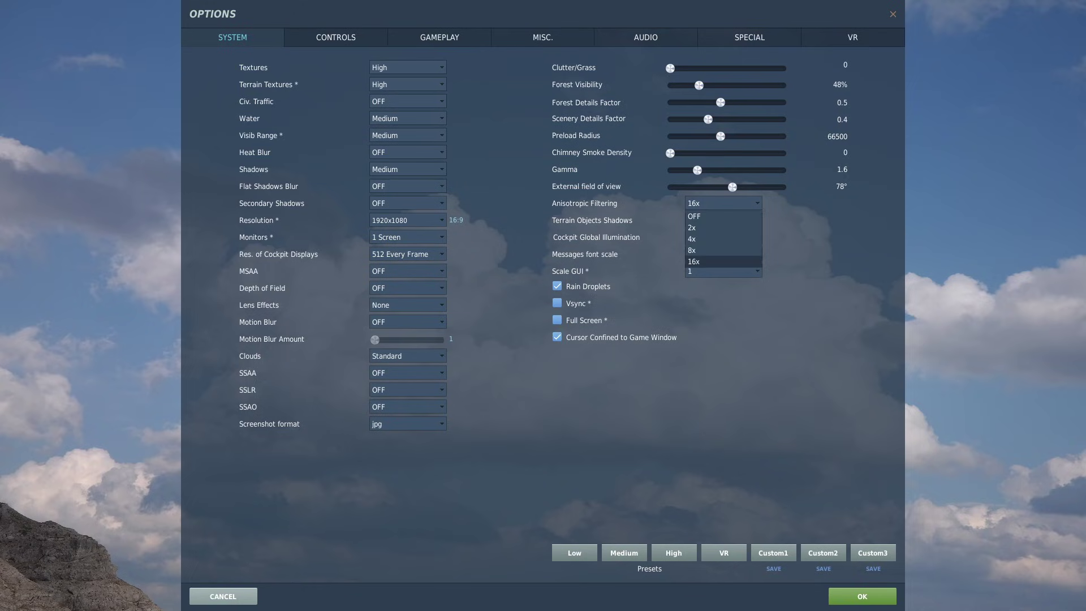
pyautogui.click(723, 262)
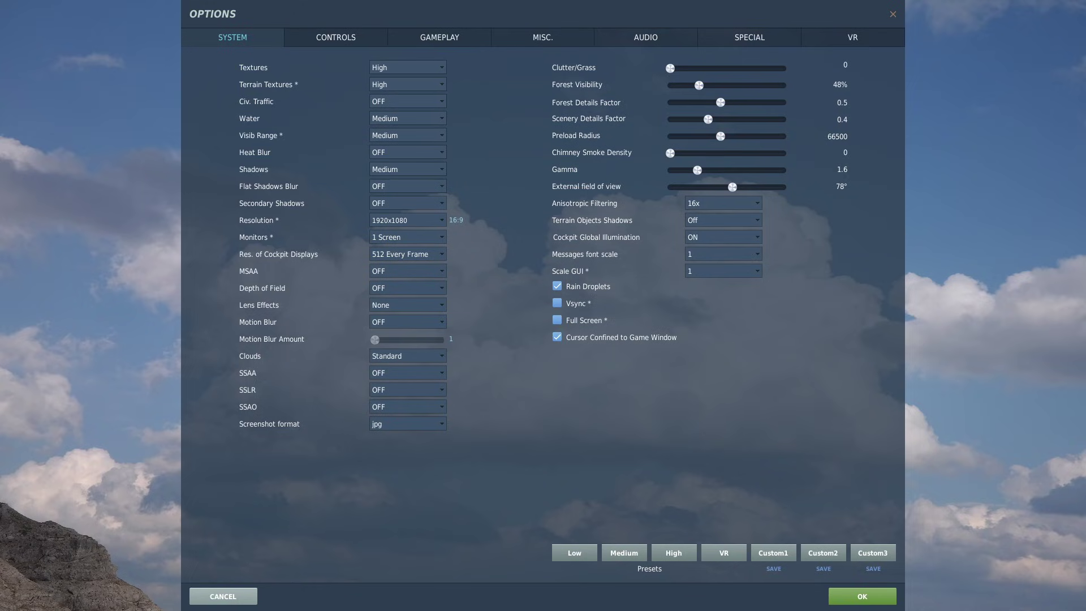
# - Set Terrain Objects Shadows to Off and Cockpit Global Illumination to OFF
pyautogui.click(723, 220)
pyautogui.click(724, 255)
pyautogui.click(723, 220)
pyautogui.click(724, 256)
pyautogui.click(723, 237)
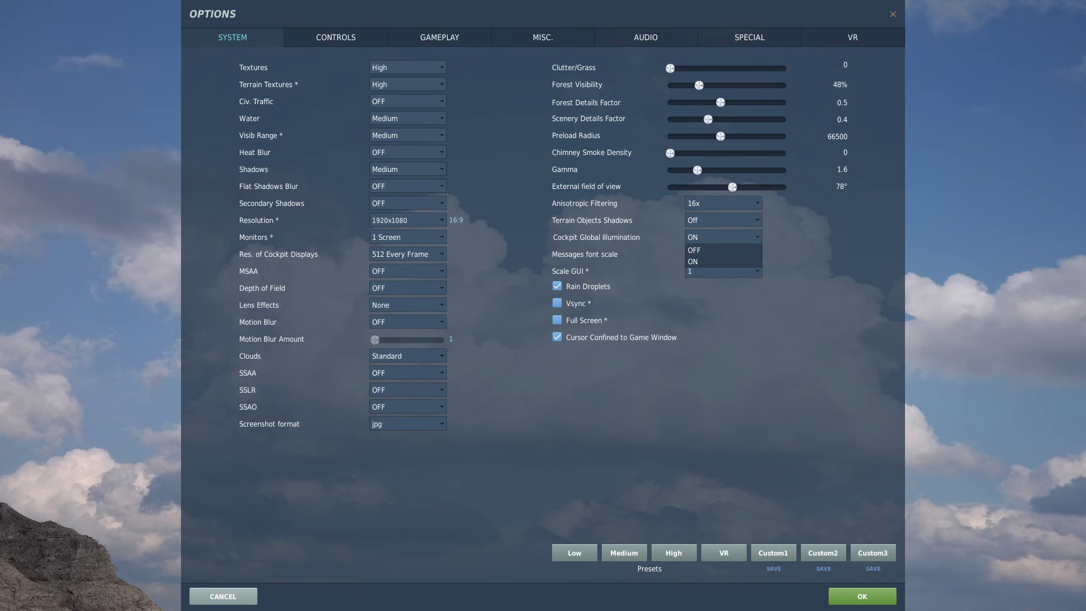
pyautogui.click(694, 250)
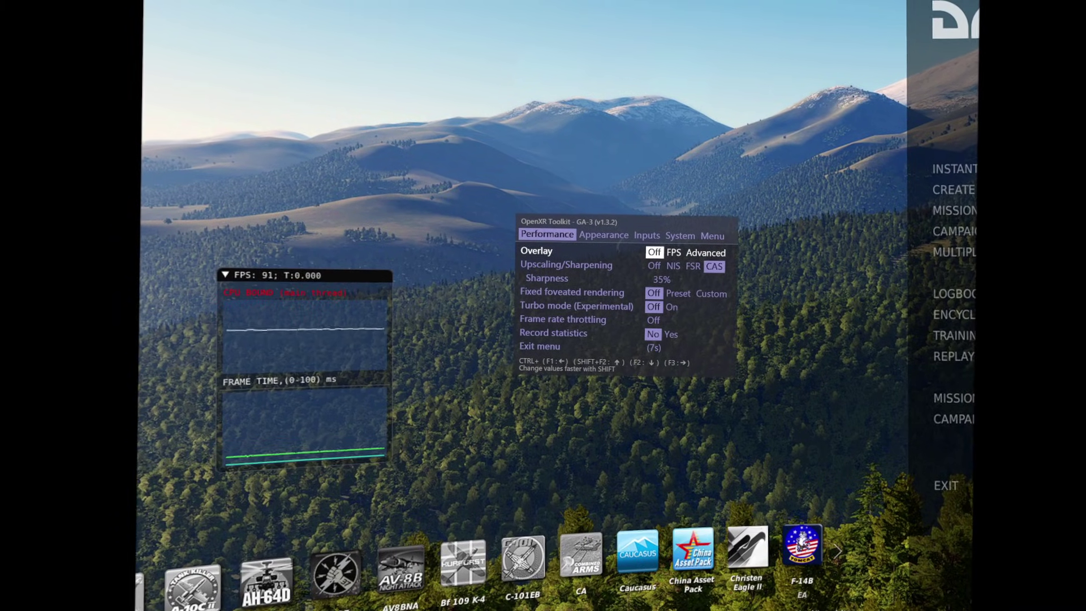
# - In the OpenXR Toolkit system settings, lower the simple field of view adjustment to 90%
pyautogui.hotkey('ctrl', 'F2')
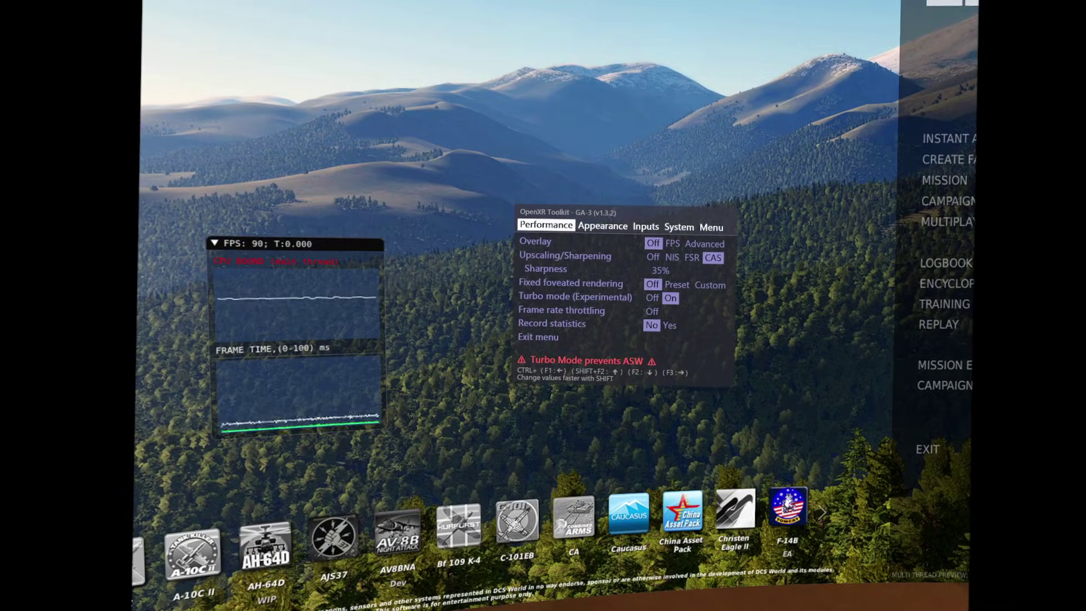
pyautogui.hotkey('ctrl', 'F3')
pyautogui.hotkey('ctrl', 'F3')
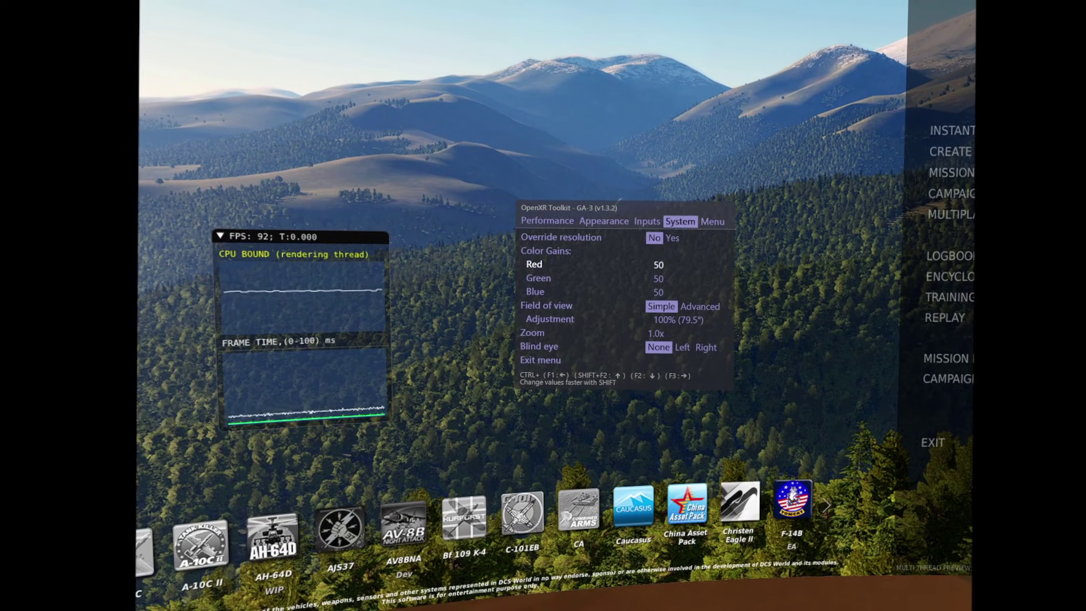
pyautogui.hotkey('ctrl', 'F2')
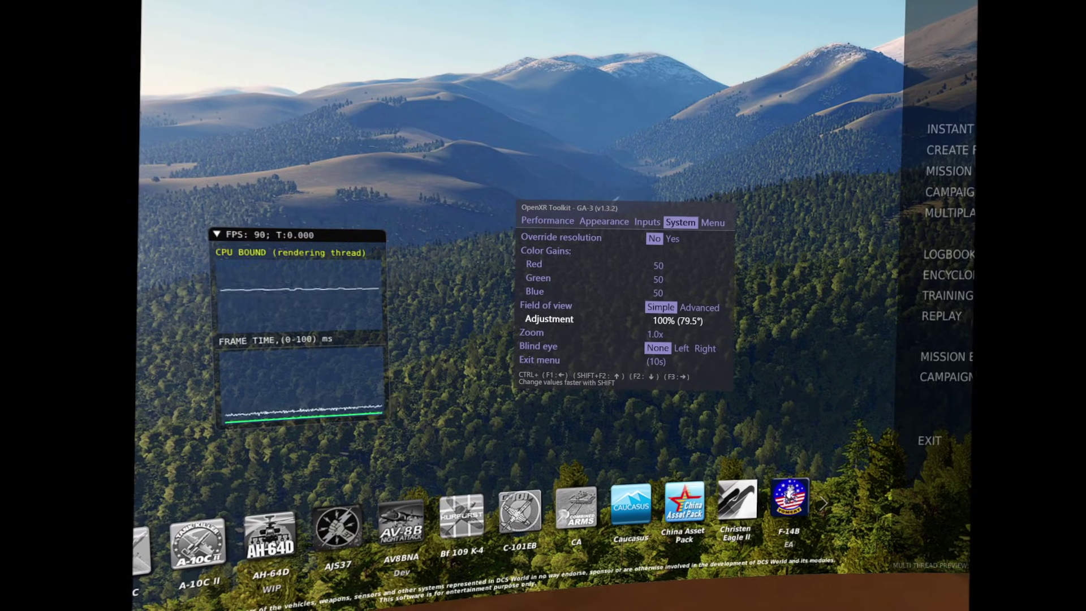
pyautogui.hotkey('ctrl', 'F1')
pyautogui.hotkey('ctrl', 'F1')
pyautogui.hotkey('ctrl', 'F1')
pyautogui.hotkey('ctrl', 'F1')
pyautogui.hotkey('ctrl', 'F1')
pyautogui.hotkey('ctrl', 'F1')
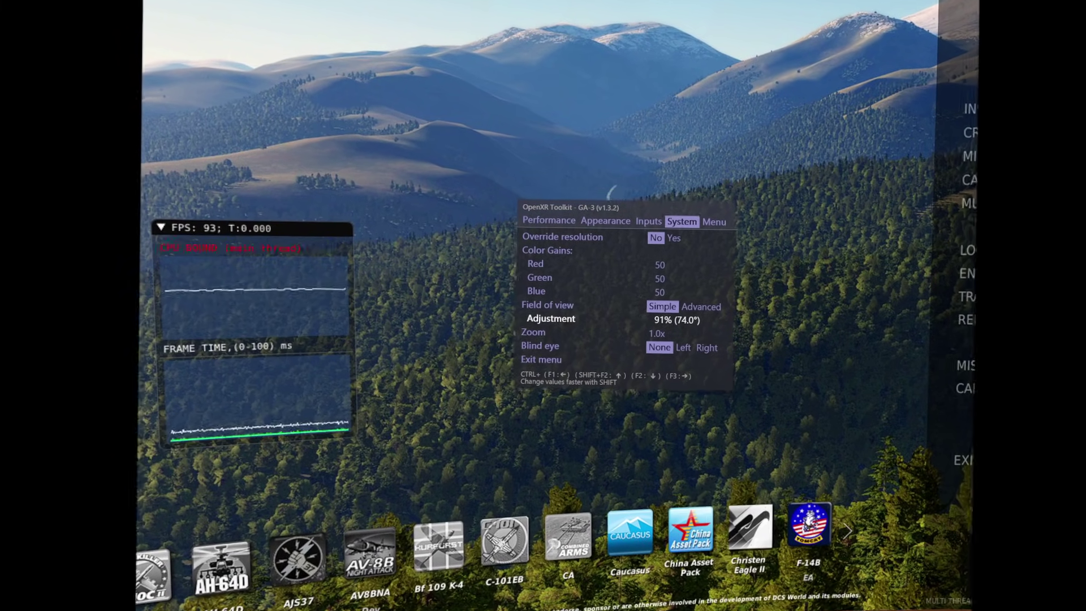
# - Raise the field of view adjustment back to 100%
pyautogui.hotkey('ctrl', 'F2')
pyautogui.hotkey('ctrl', 'F2')
pyautogui.hotkey('ctrl', 'F2')
pyautogui.hotkey('ctrl', 'F3')
pyautogui.hotkey('ctrl', 'F2')
pyautogui.hotkey('ctrl', 'F2')
pyautogui.hotkey('ctrl', 'F2')
pyautogui.hotkey('ctrl', 'F2')
pyautogui.hotkey('ctrl', 'F2')
pyautogui.hotkey('ctrl', 'F2')
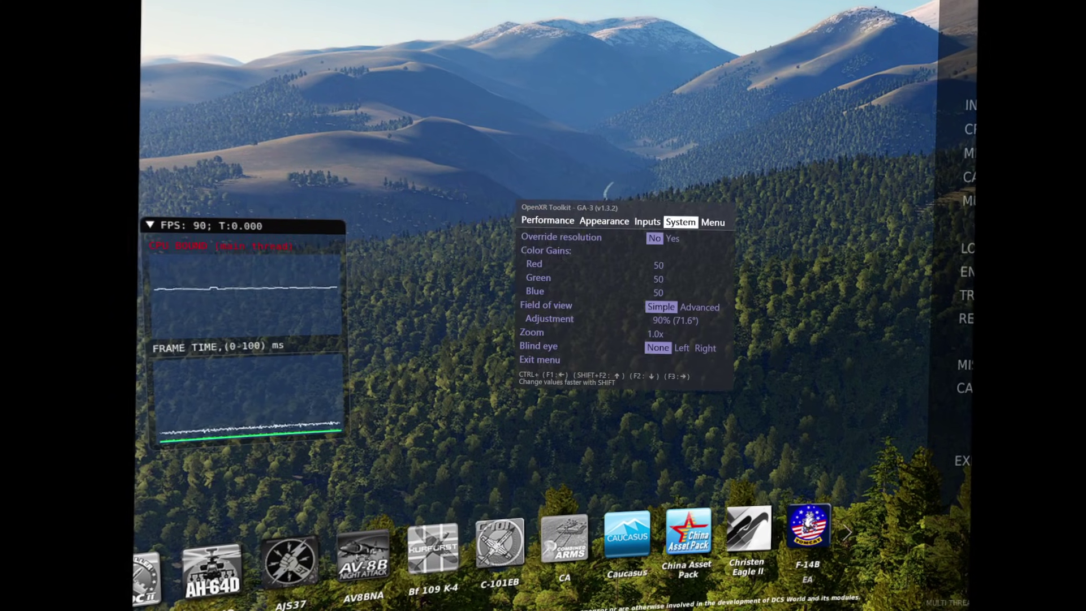
pyautogui.hotkey('ctrl', 'F3')
pyautogui.hotkey('ctrl', 'F3')
pyautogui.hotkey('ctrl', 'F3')
pyautogui.hotkey('ctrl', 'F3')
pyautogui.hotkey('ctrl', 'F3')
pyautogui.hotkey('ctrl', 'F3')
pyautogui.hotkey('ctrl', 'F3')
pyautogui.hotkey('ctrl', 'F3')
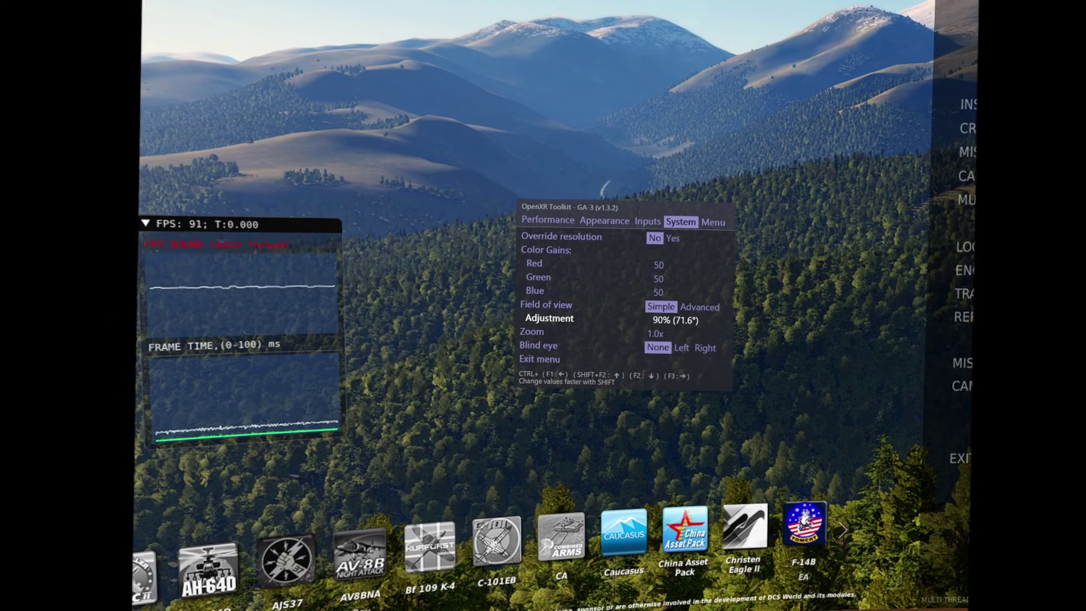
pyautogui.hotkey('ctrl', 'F3')
pyautogui.hotkey('ctrl', 'F3')
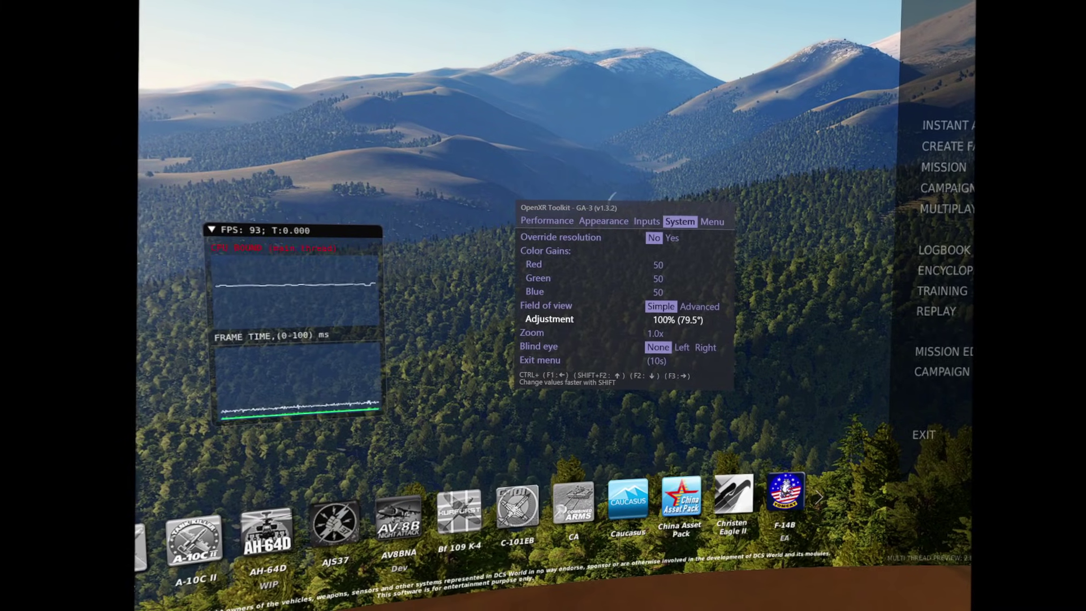
# - Reduce the field of view adjustment to 81%
pyautogui.hotkey('ctrl', 'F1')
pyautogui.hotkey('ctrl', 'F1')
pyautogui.hotkey('ctrl', 'F1')
pyautogui.hotkey('ctrl', 'F1')
pyautogui.hotkey('ctrl', 'F1')
pyautogui.hotkey('ctrl', 'F1')
pyautogui.hotkey('ctrl', 'F1')
pyautogui.hotkey('ctrl', 'F1')
pyautogui.hotkey('ctrl', 'F1')
pyautogui.hotkey('ctrl', 'F1')
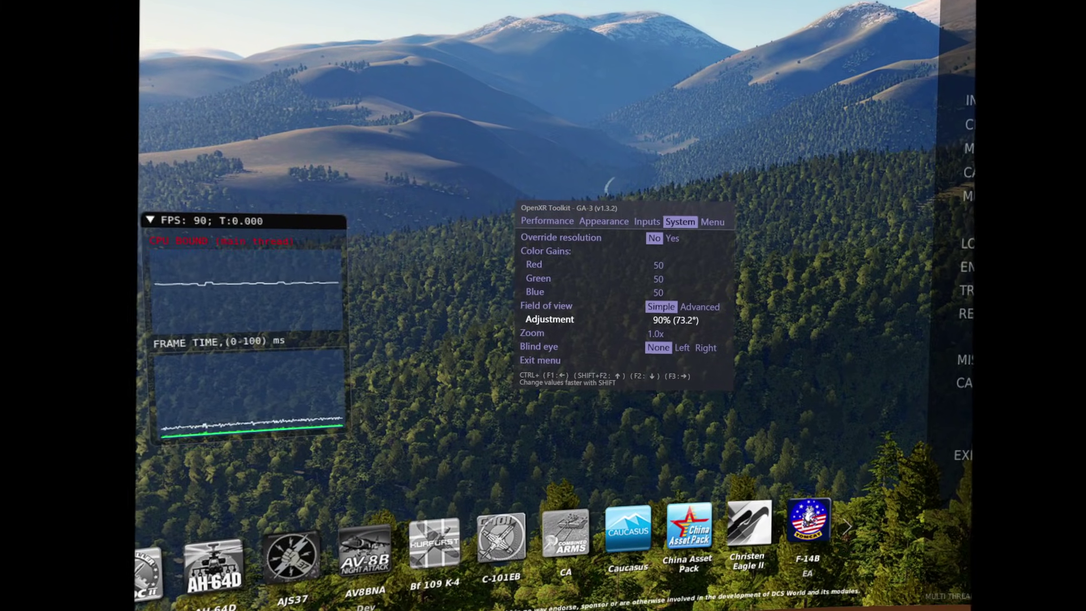
pyautogui.hotkey('ctrl', 'F1')
pyautogui.hotkey('ctrl', 'F1')
pyautogui.hotkey('ctrl', 'F1')
pyautogui.hotkey('ctrl', 'F1')
pyautogui.hotkey('ctrl', 'F1')
pyautogui.hotkey('ctrl', 'F1')
pyautogui.hotkey('ctrl', 'F1')
pyautogui.hotkey('ctrl', 'F1')
pyautogui.hotkey('ctrl', 'F1')
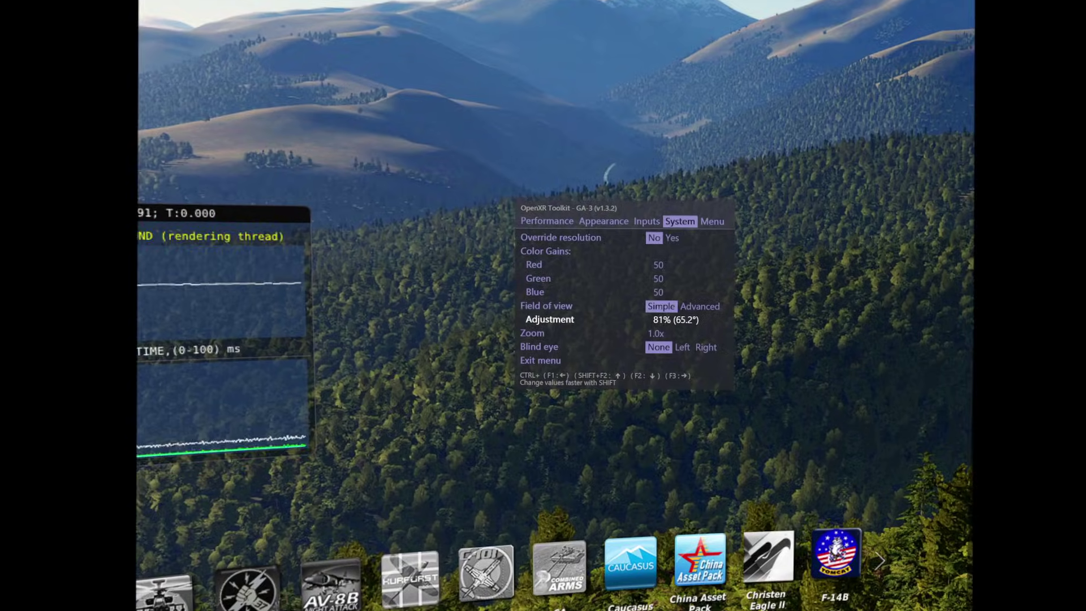